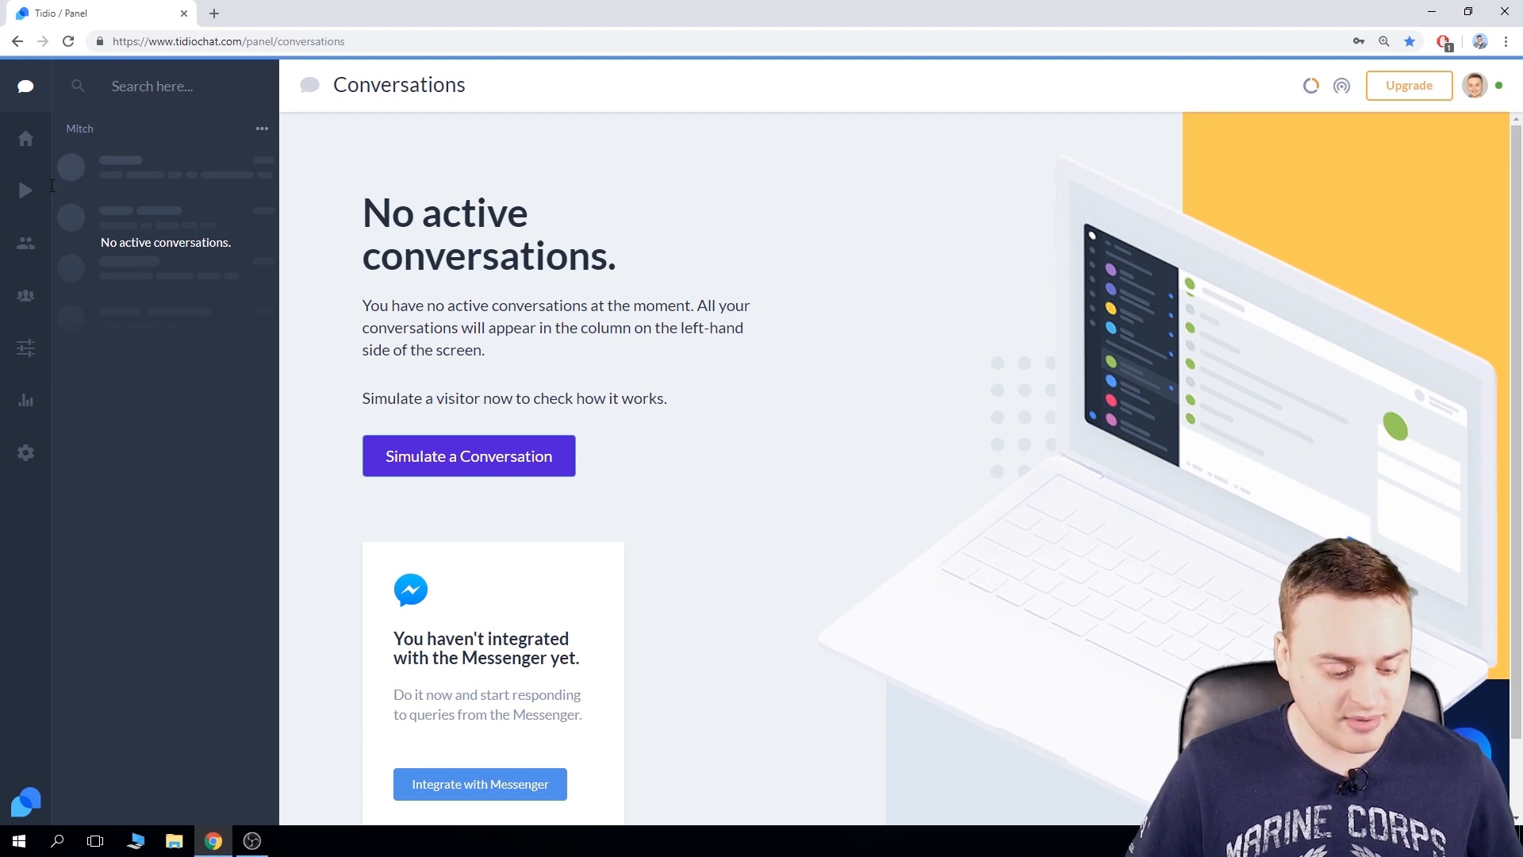
Step: Open the Welcome new visitors automation for editing
{"action": "left_click", "coordinate": [17, 194]}
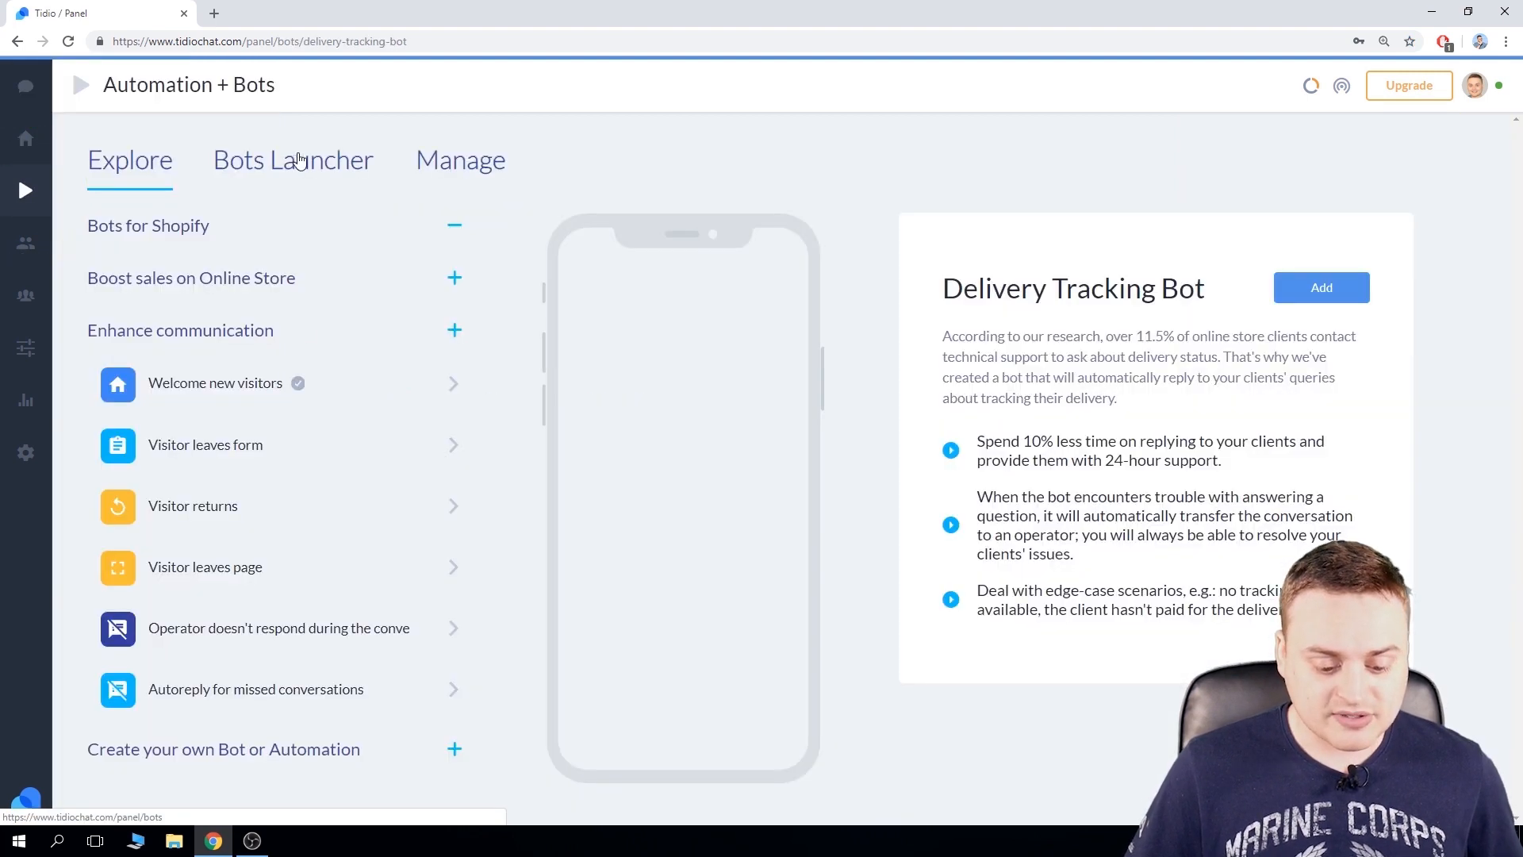
{"action": "left_click", "coordinate": [464, 163]}
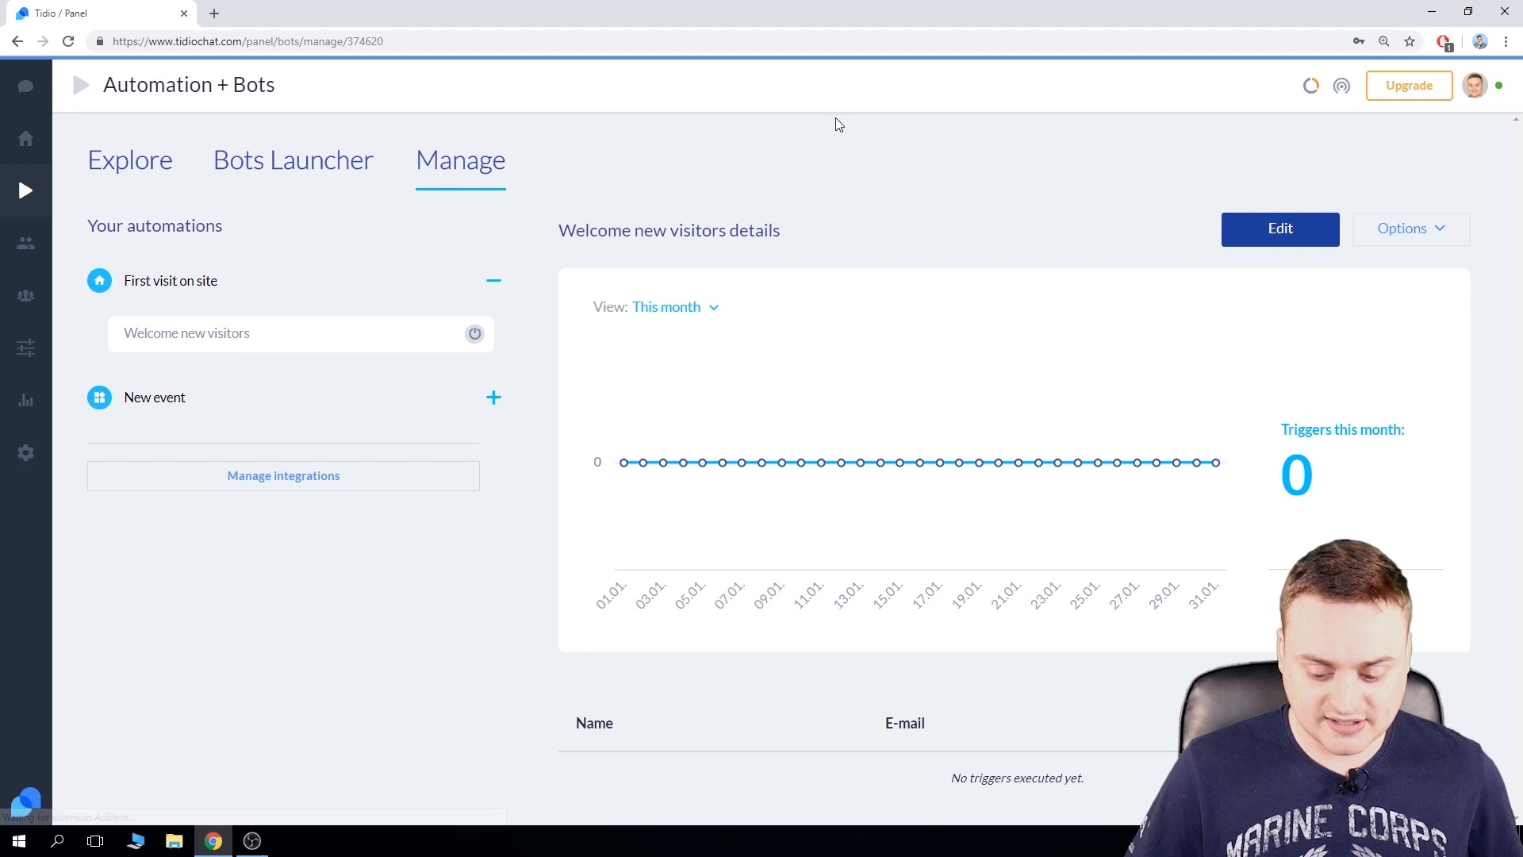
{"action": "left_click", "coordinate": [1269, 227]}
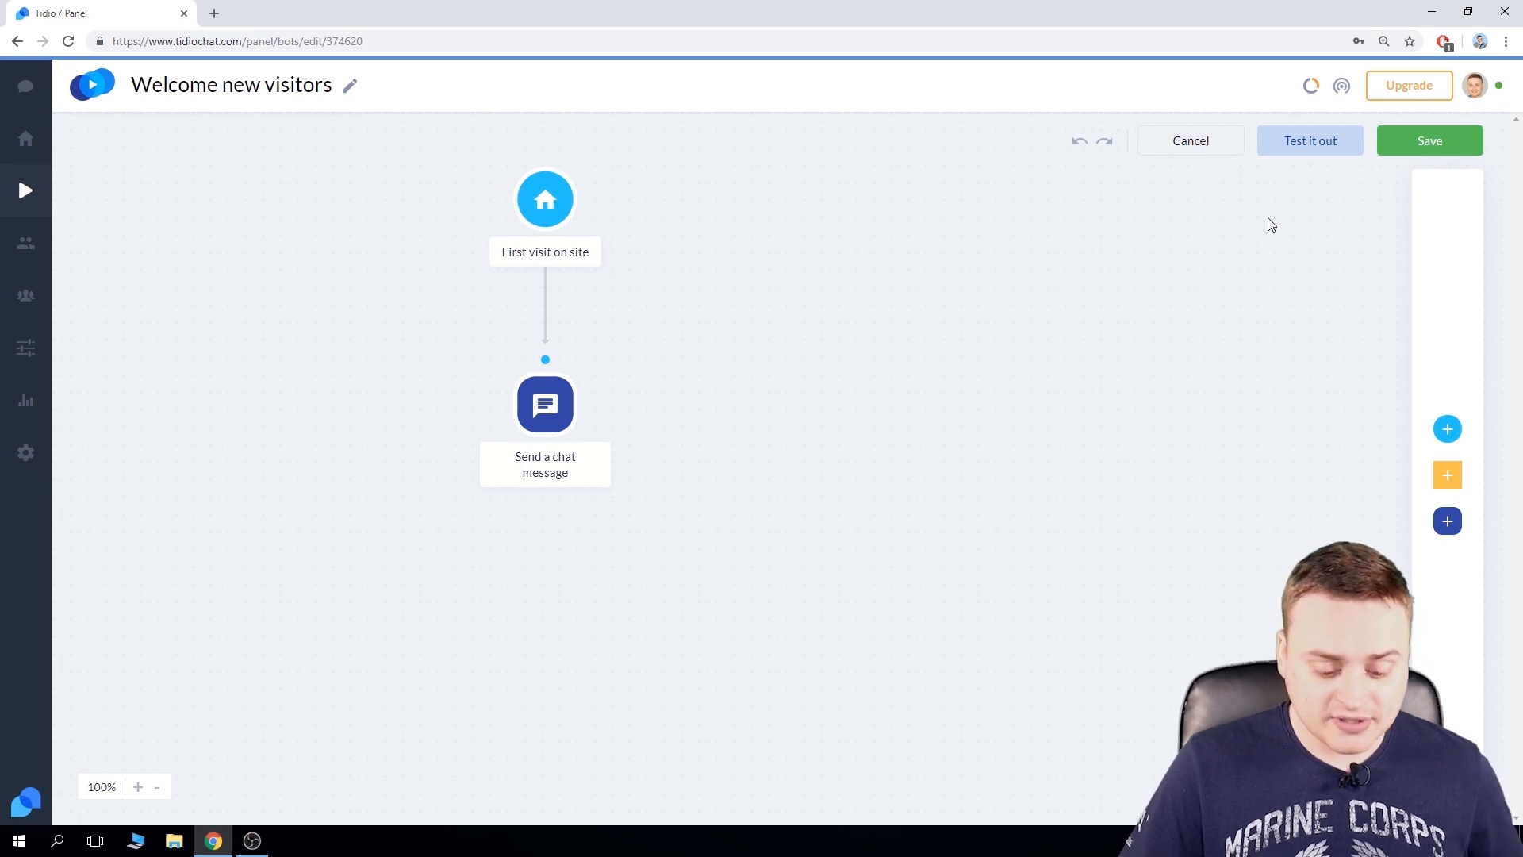
Step: Review the text of the existing Send a chat message node and delete that node from the flow
{"action": "mouse_move", "coordinate": [551, 407]}
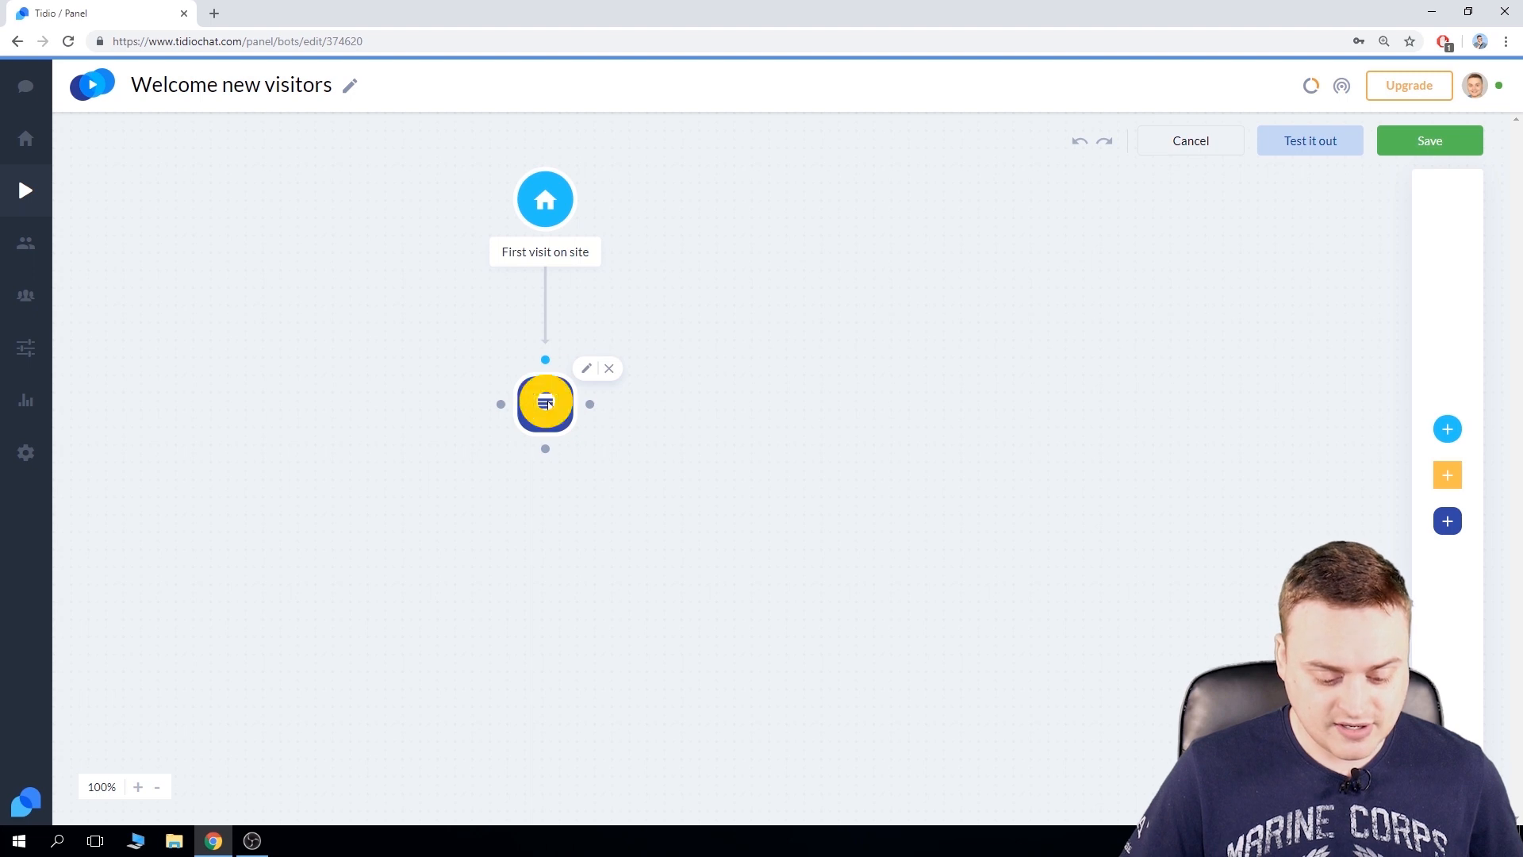
{"action": "left_click", "coordinate": [550, 406]}
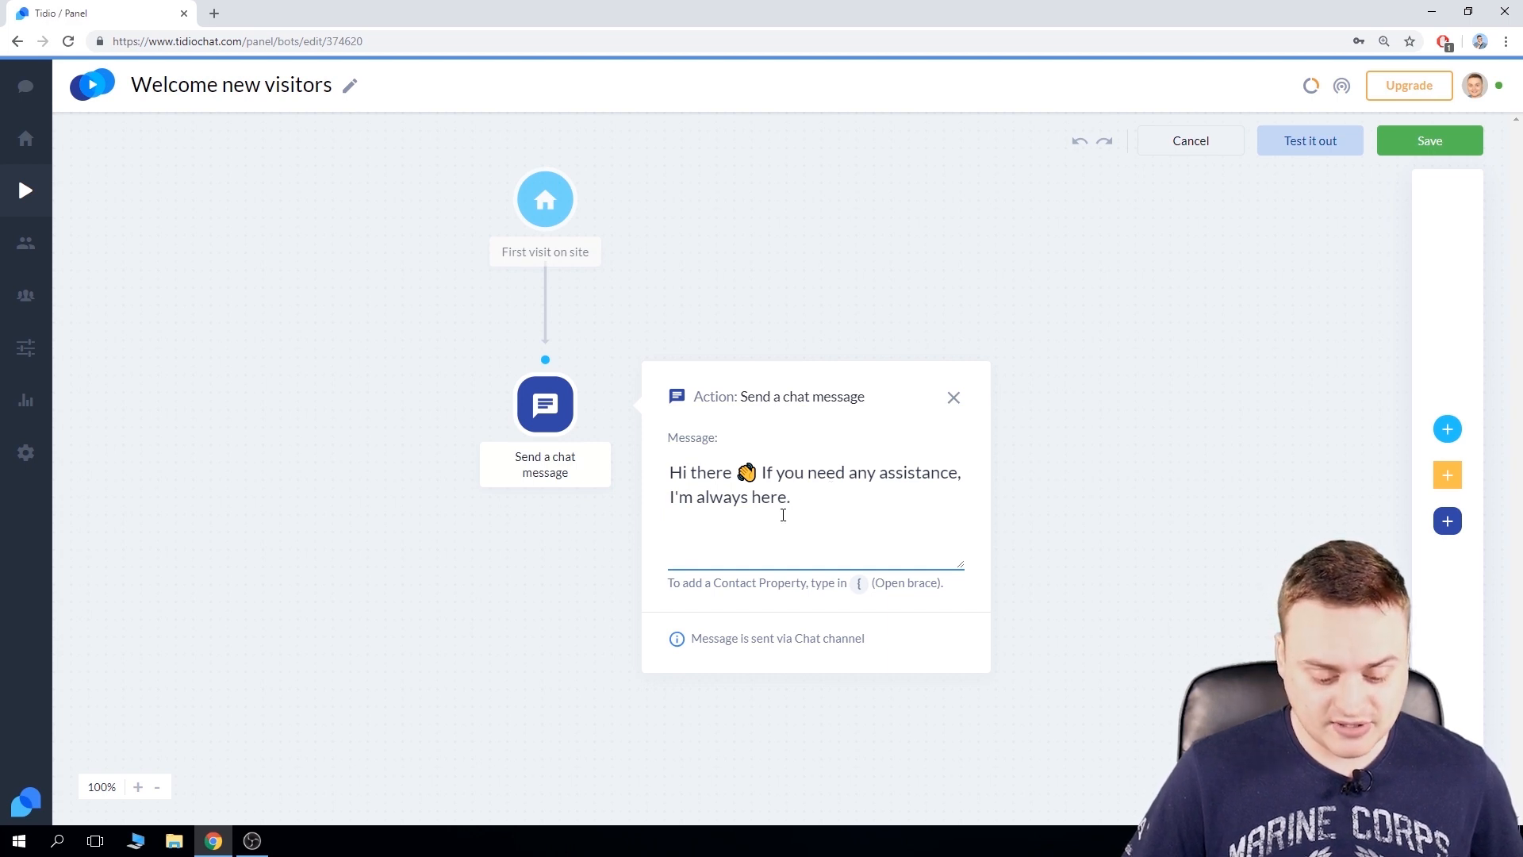
{"action": "left_click", "coordinate": [608, 553]}
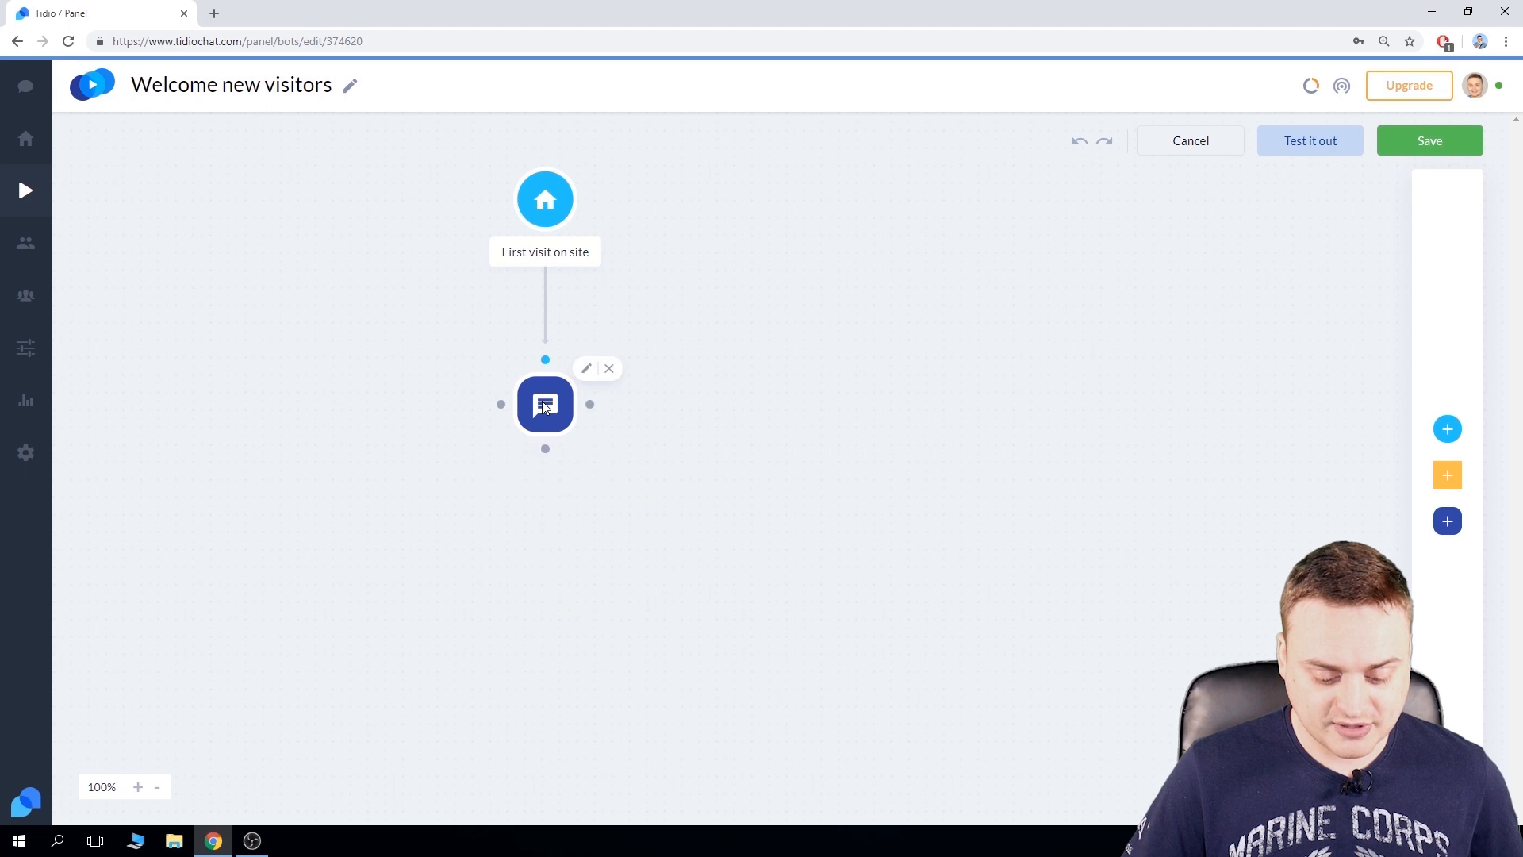
{"action": "left_click", "coordinate": [610, 368]}
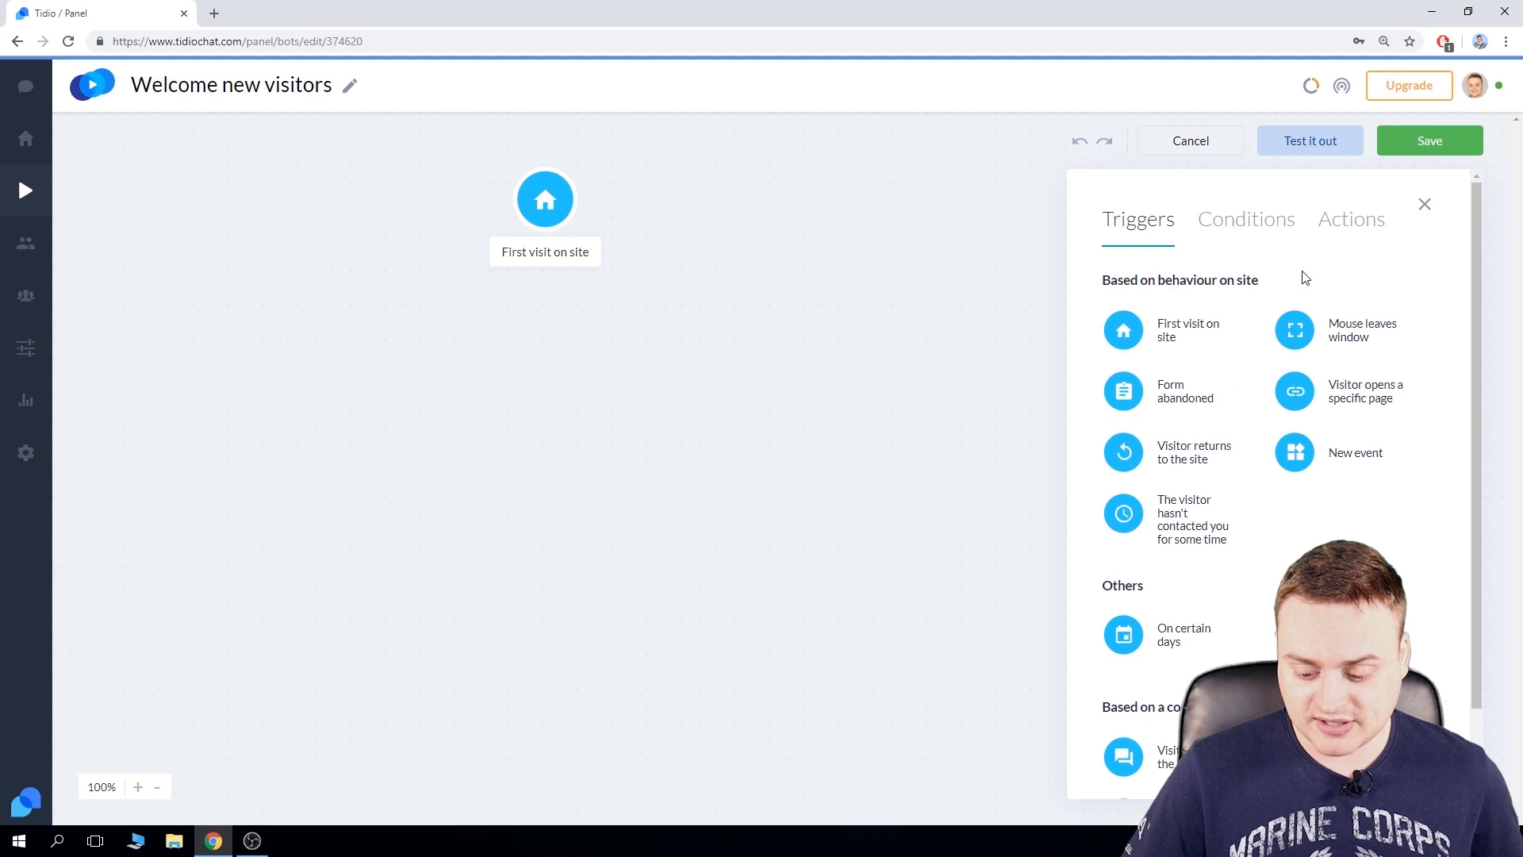
Step: Place a new Send a chat message action below the First visit on site trigger, leaving its message empty
{"action": "left_click", "coordinate": [1340, 232]}
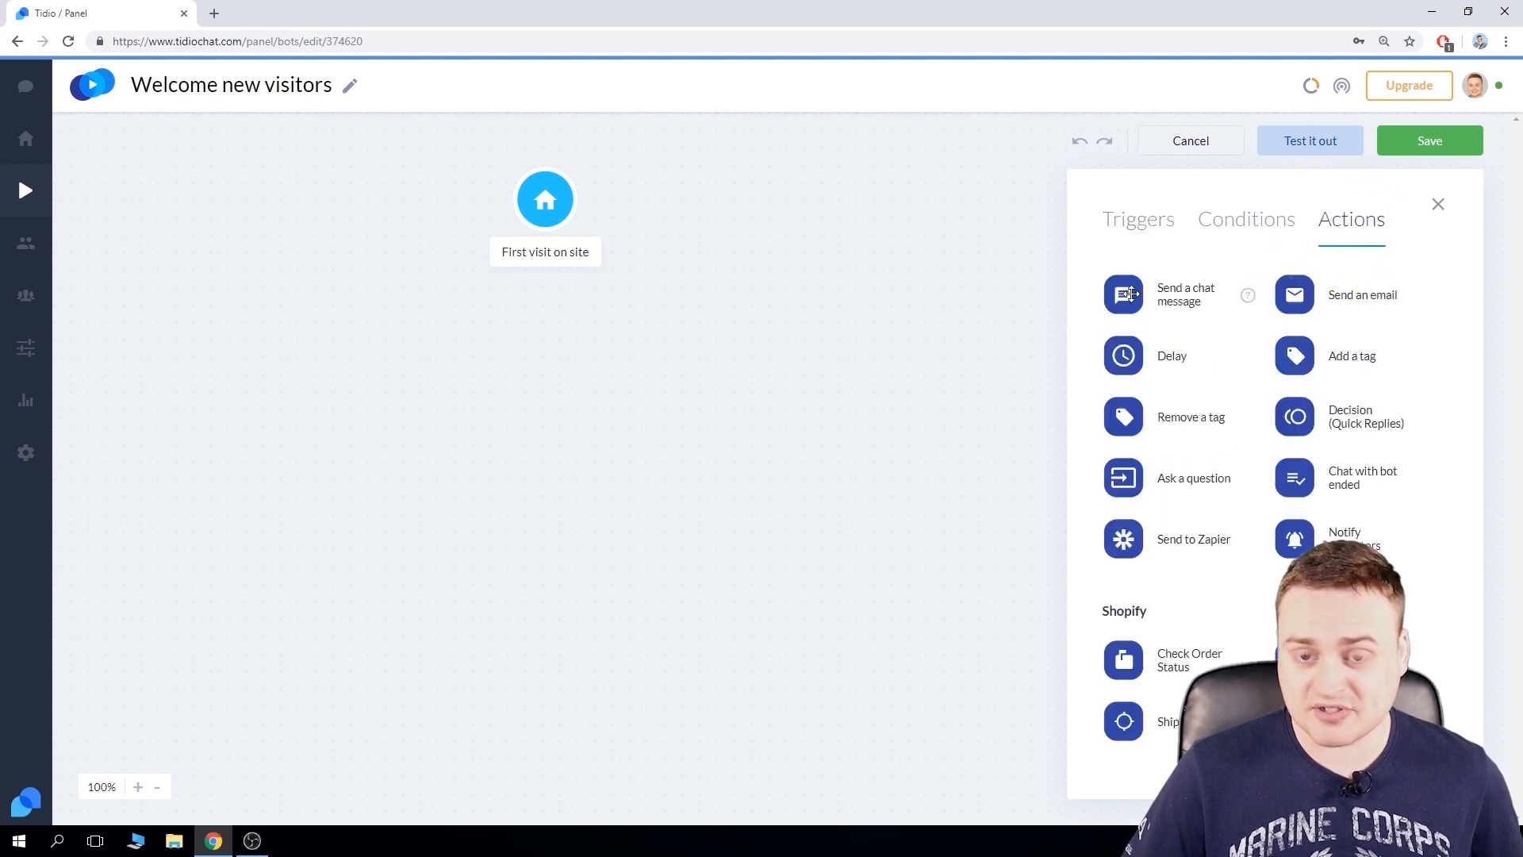
{"action": "left_click_drag", "start_coordinate": [1130, 293], "coordinate": [550, 468]}
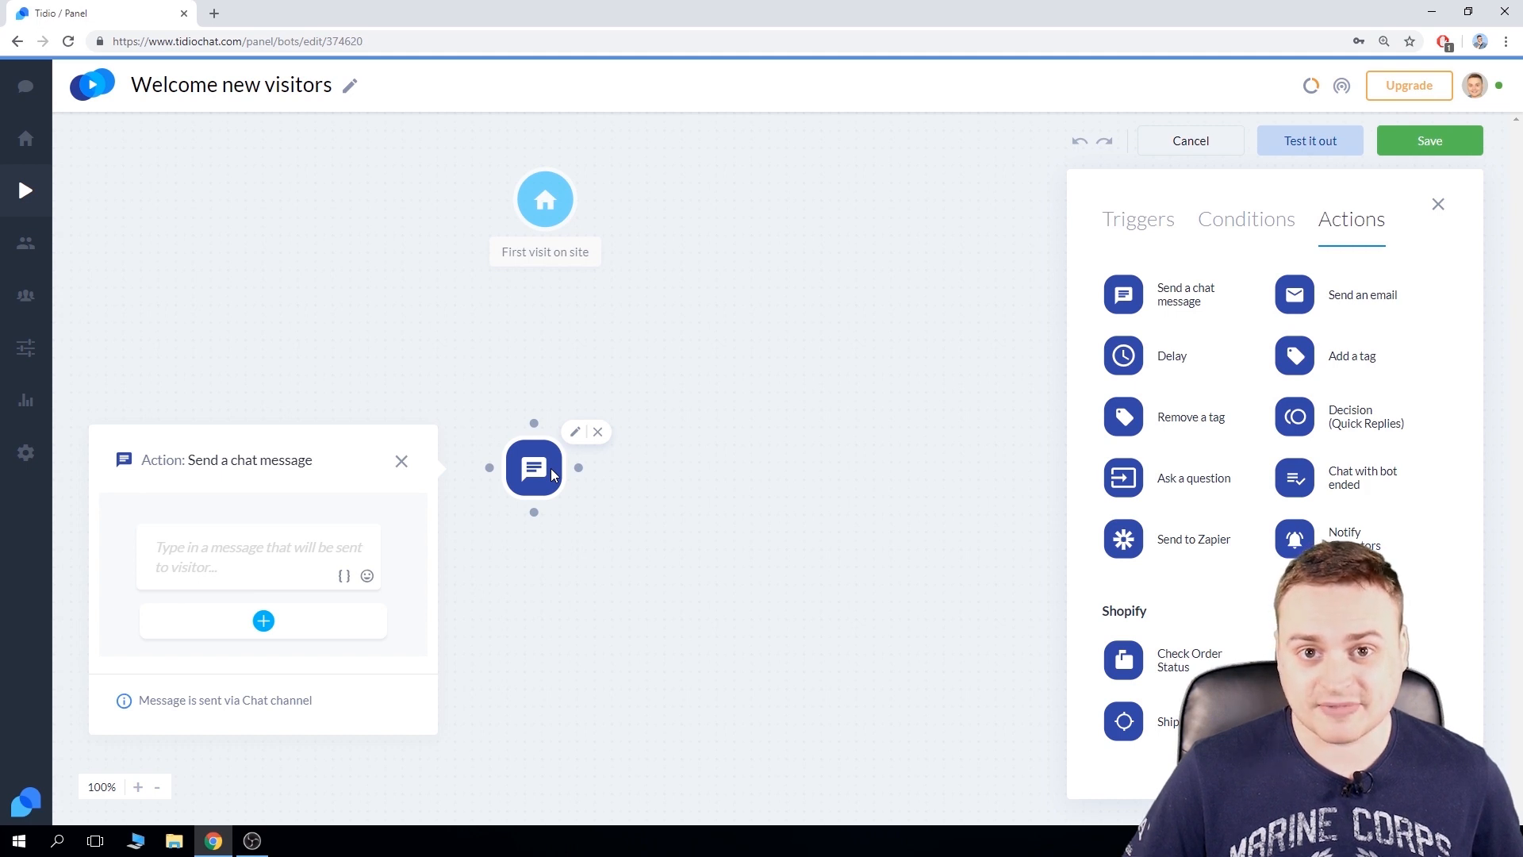
{"action": "left_click", "coordinate": [402, 462]}
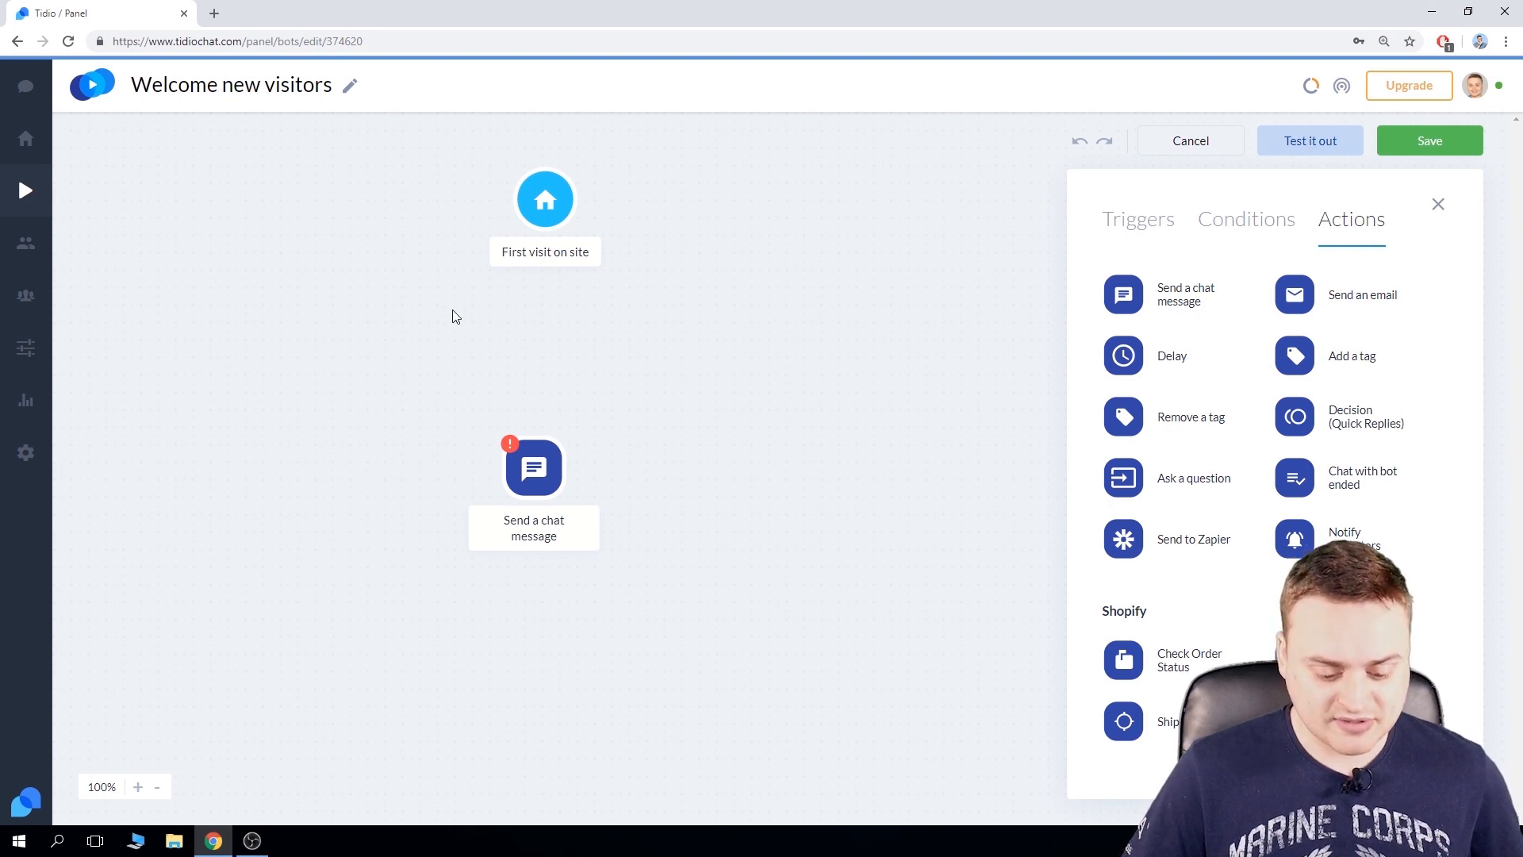
Step: Try connecting the First visit on site trigger directly to the chat message action, and remove that connection
{"action": "mouse_move", "coordinate": [557, 200]}
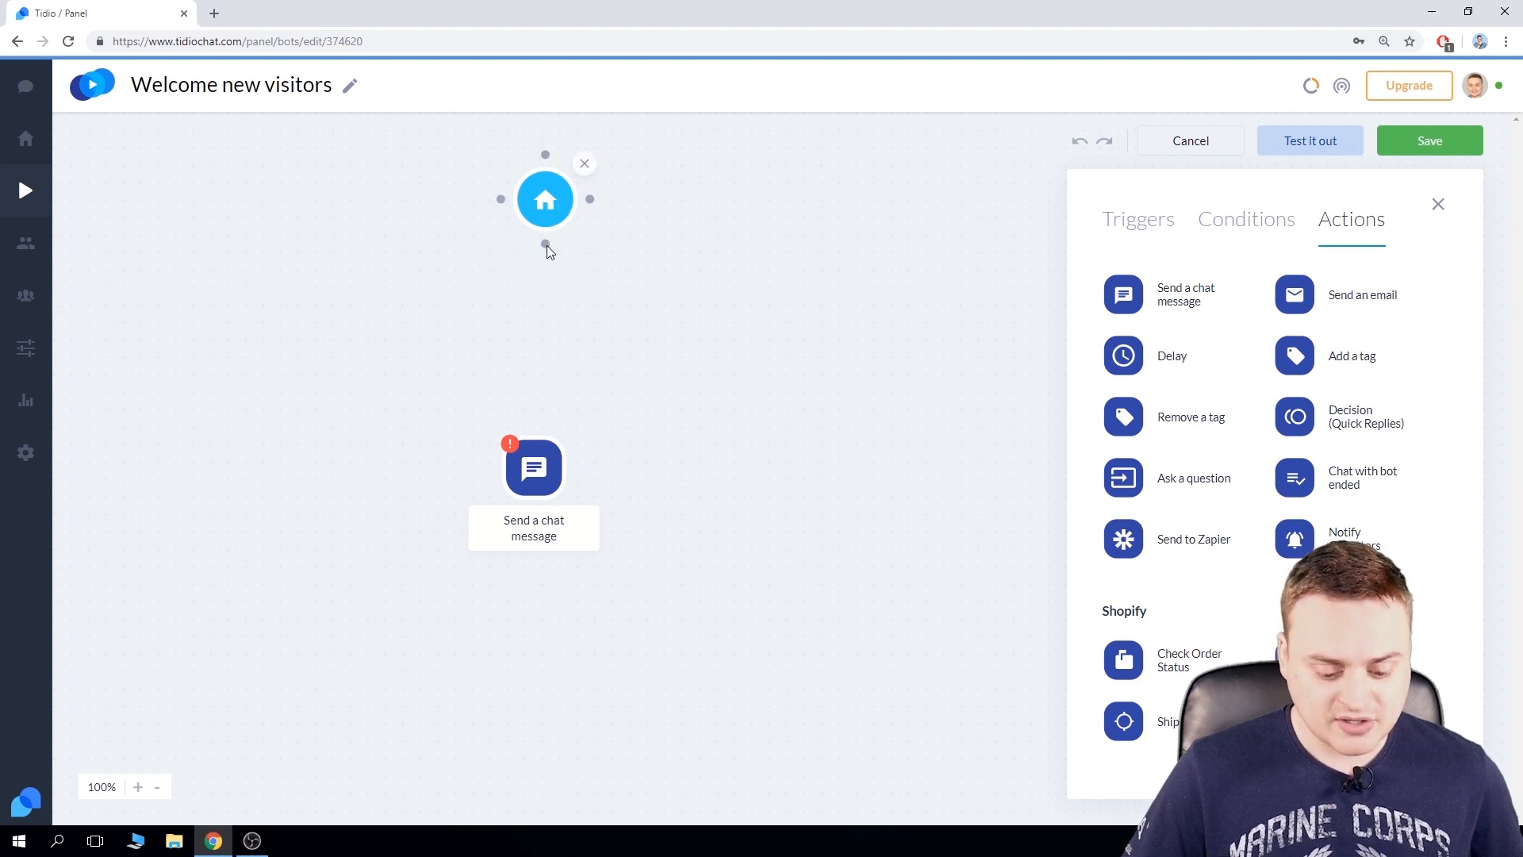
{"action": "left_click_drag", "start_coordinate": [544, 244], "coordinate": [536, 425]}
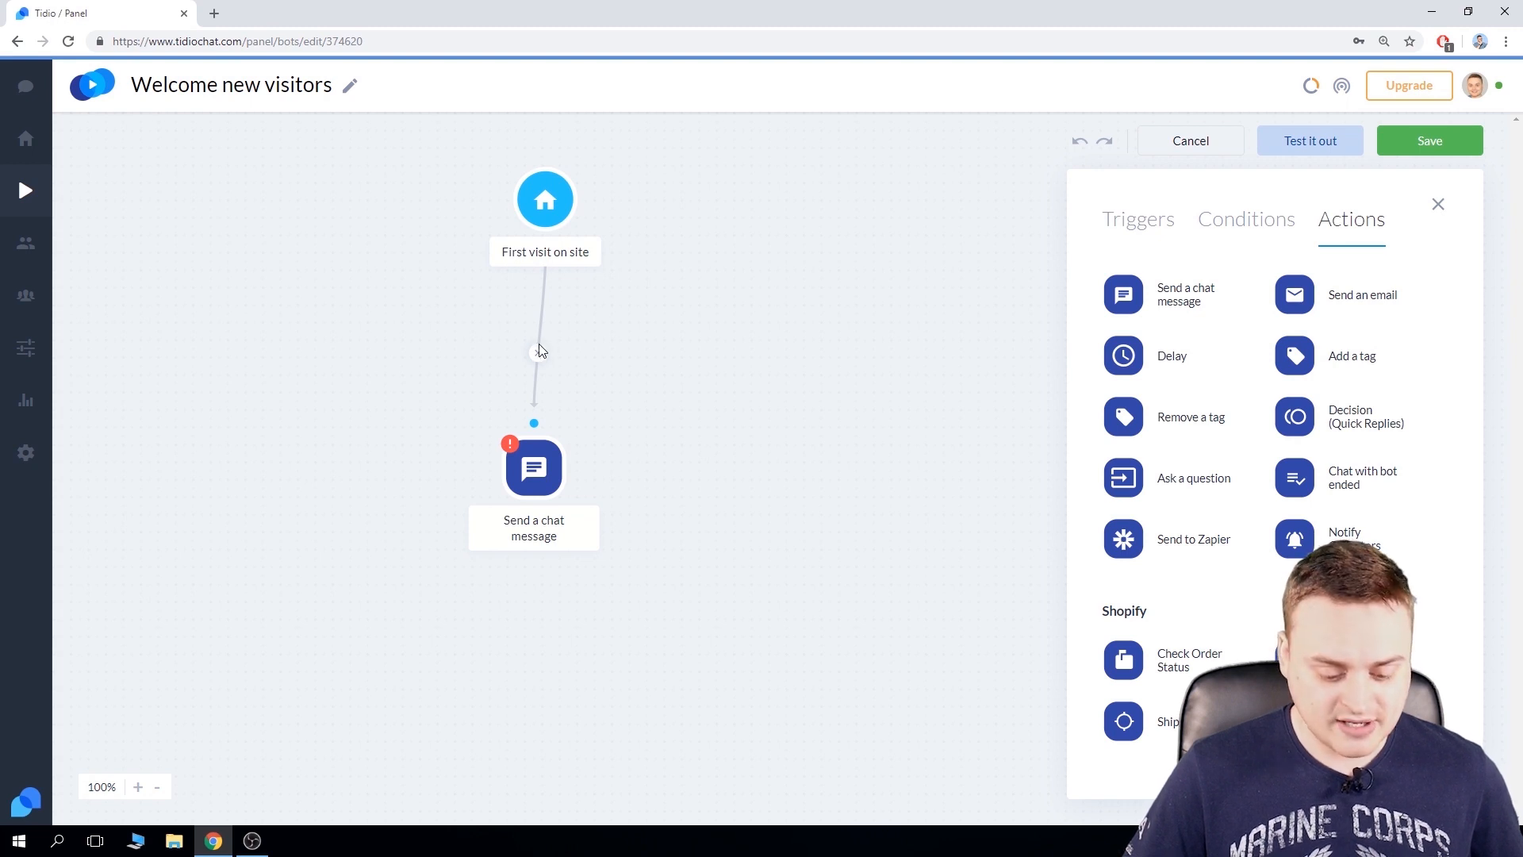
{"action": "left_click", "coordinate": [539, 356]}
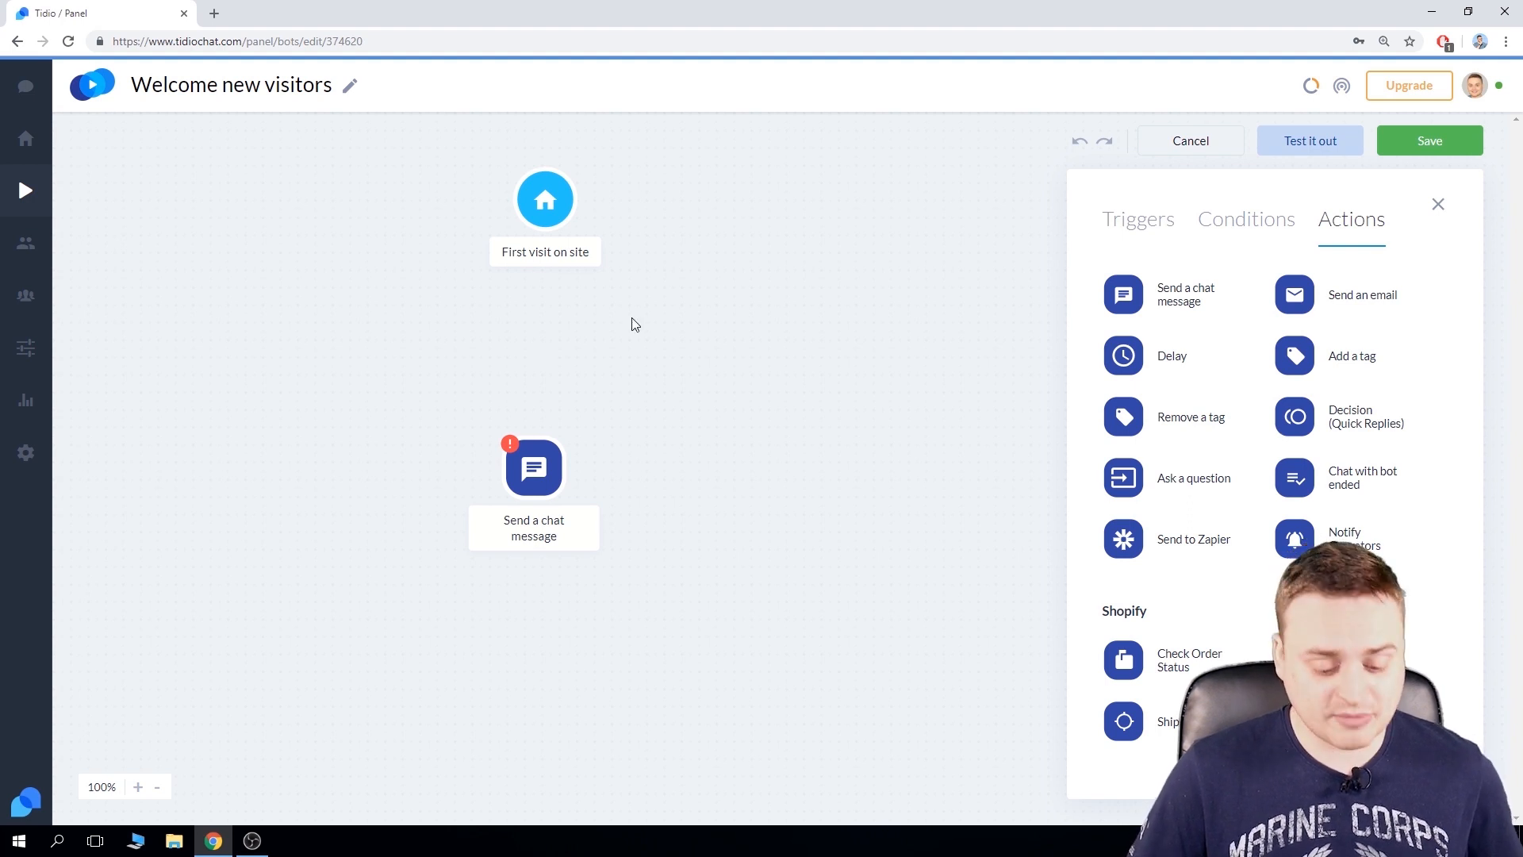
Step: Move the Send a chat message node aside and place a Country condition beneath the First visit on site trigger
{"action": "left_click_drag", "start_coordinate": [616, 489], "coordinate": [806, 457]}
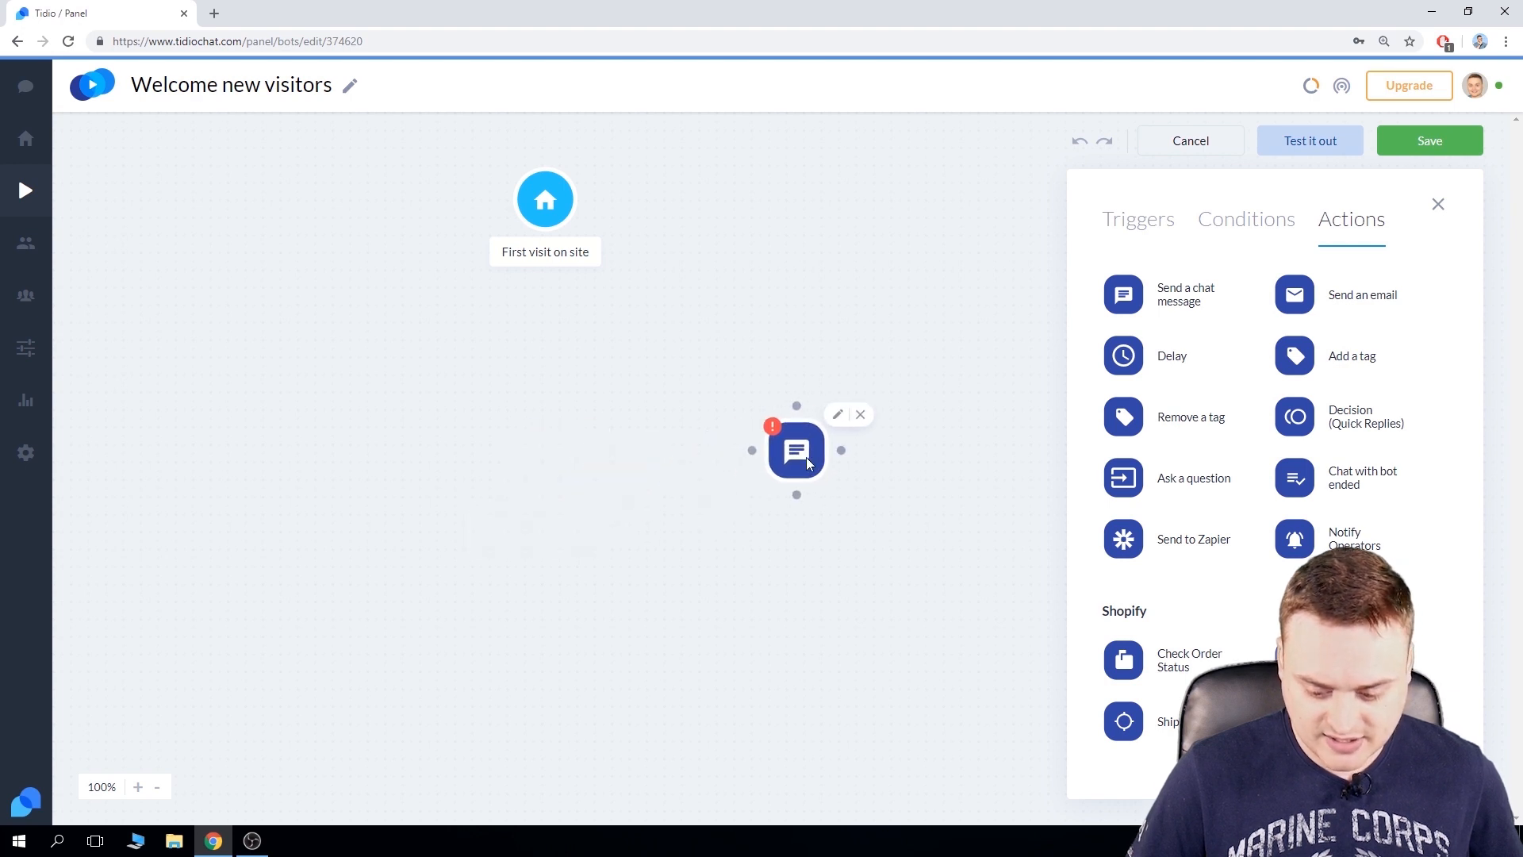
{"action": "left_click", "coordinate": [1225, 225]}
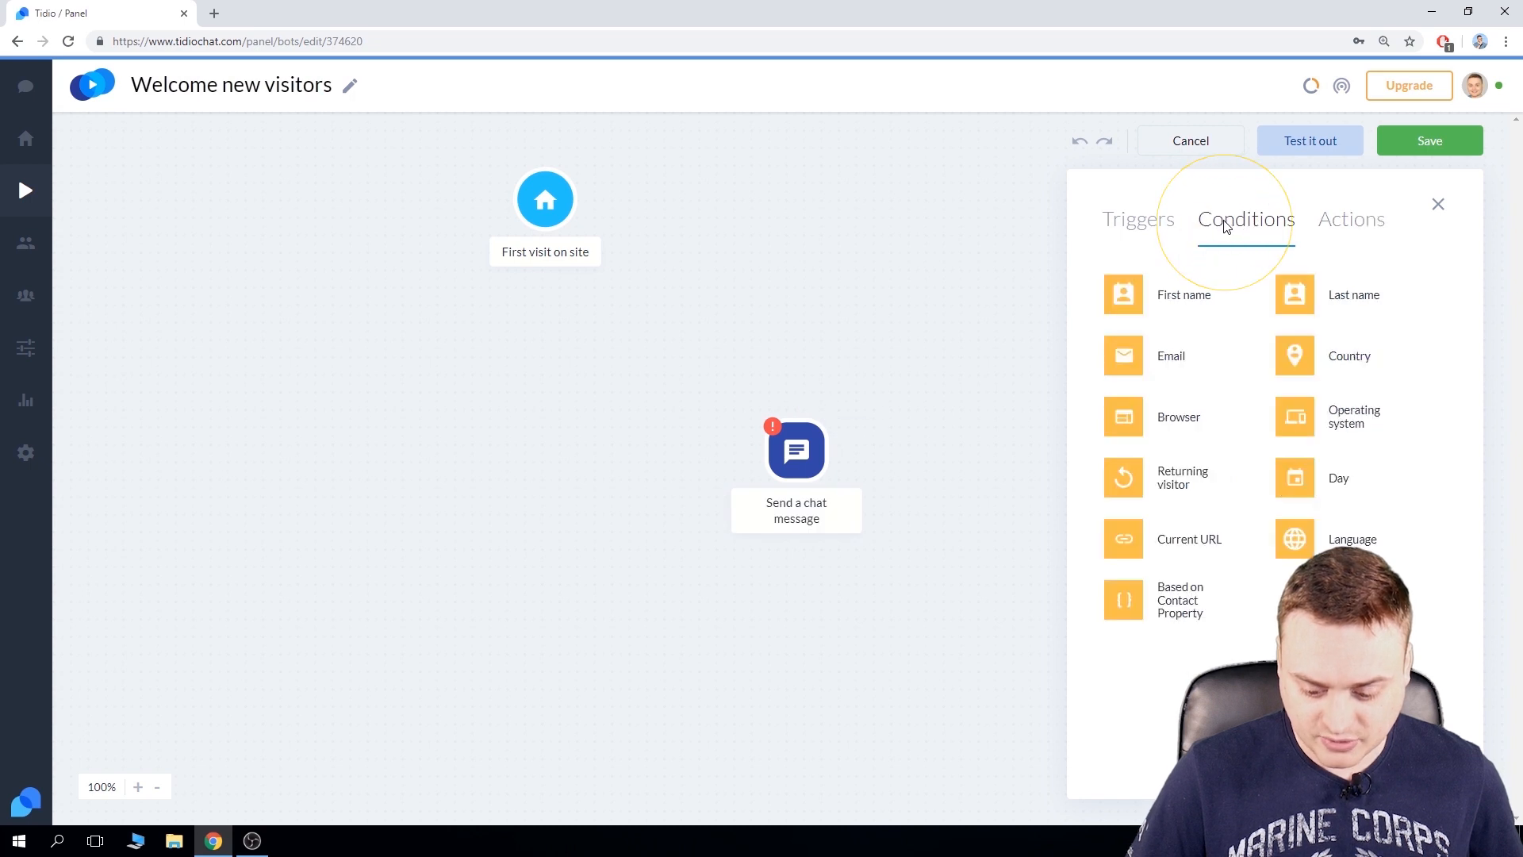
{"action": "left_click_drag", "start_coordinate": [1308, 356], "coordinate": [563, 467]}
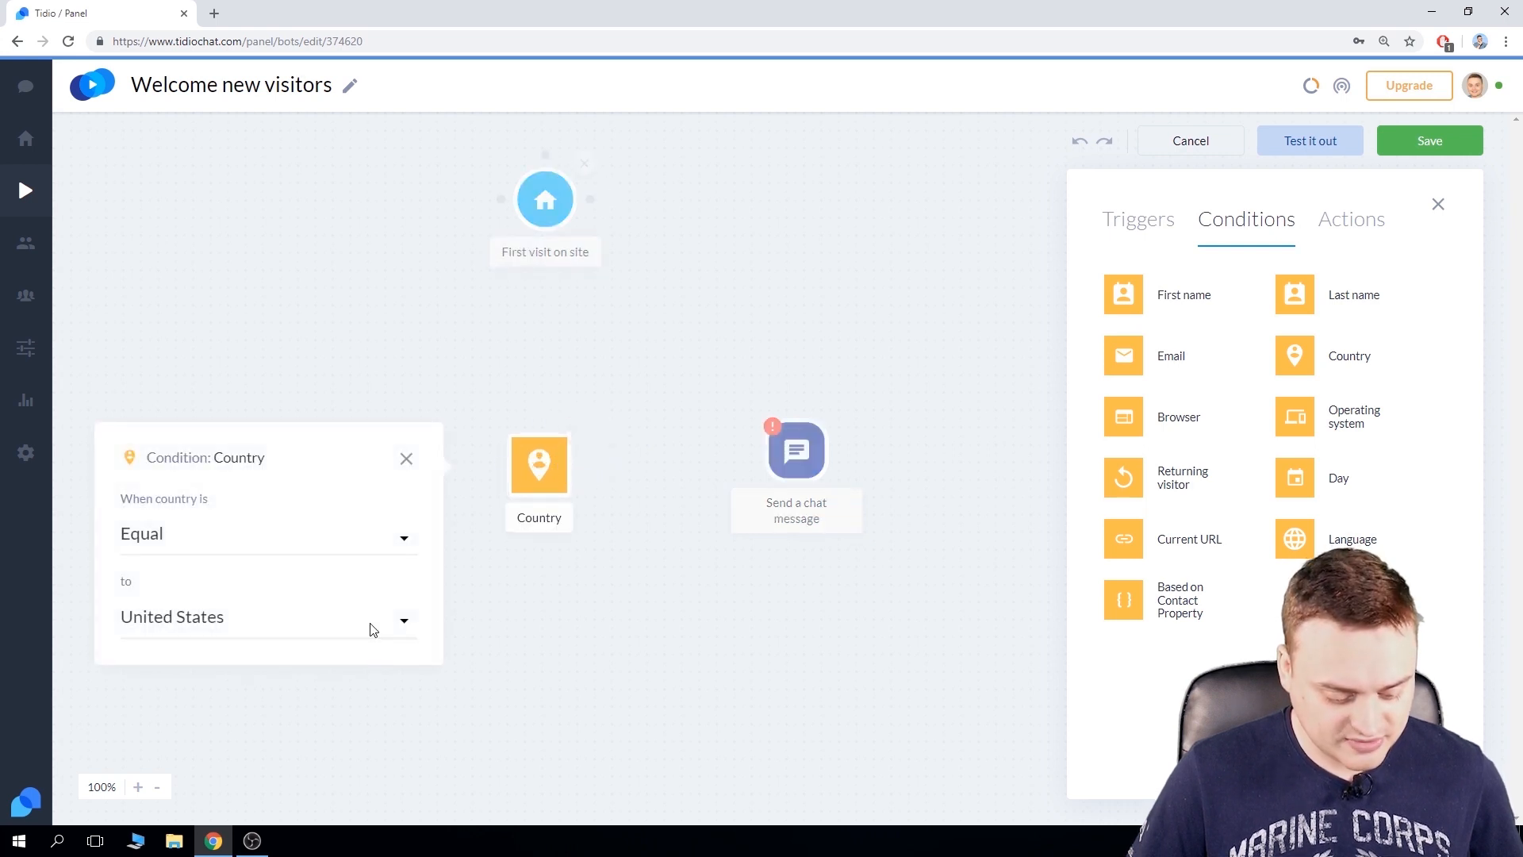
Step: Set the Country condition to equal United Kingdom and connect the First visit on site trigger to it
{"action": "left_click", "coordinate": [405, 624]}
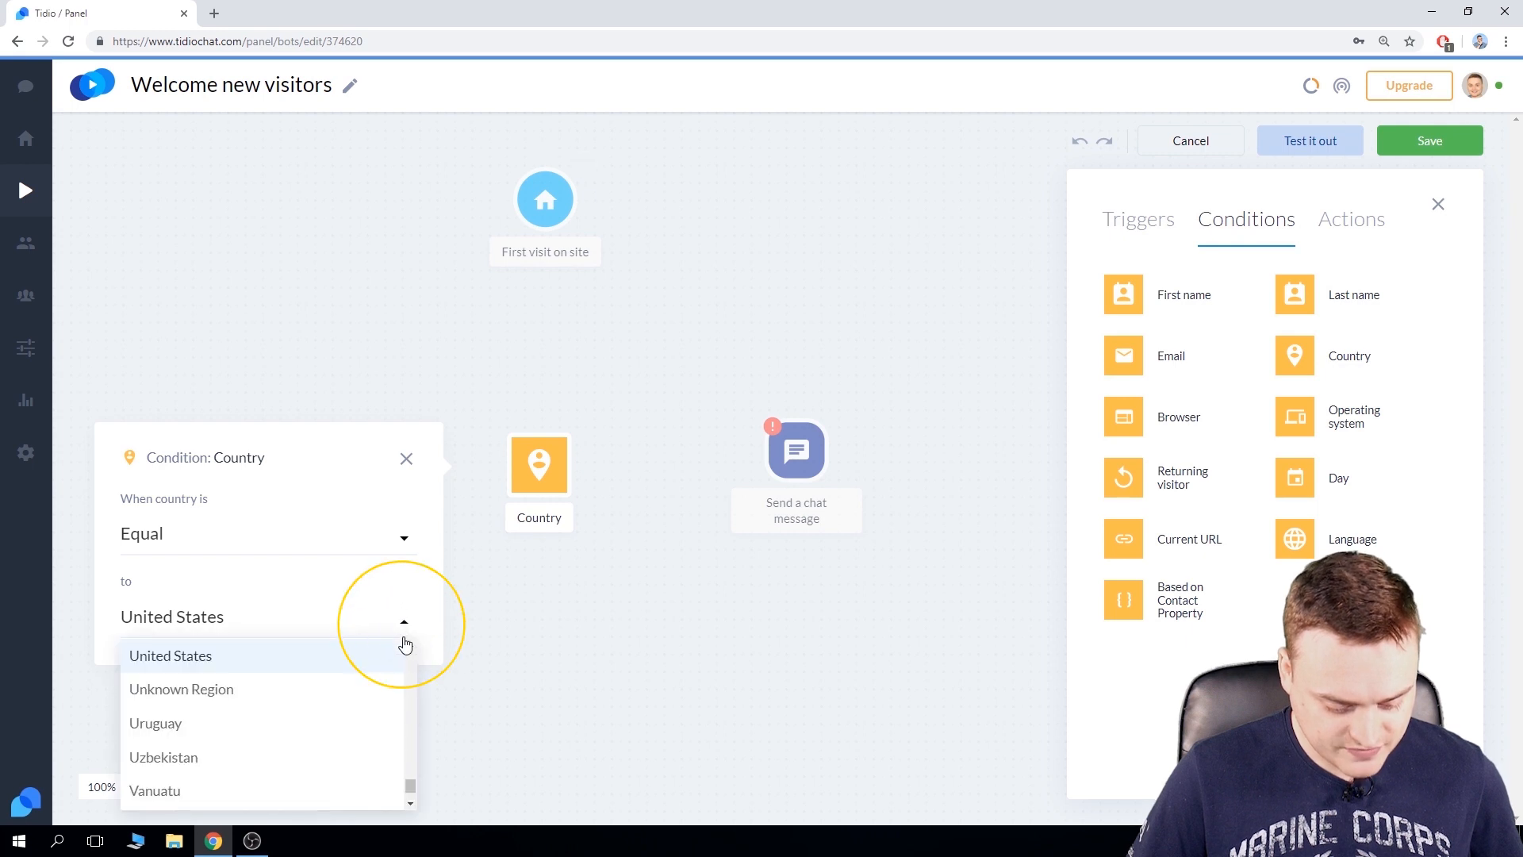
{"action": "left_click", "coordinate": [413, 647]}
{"action": "left_click", "coordinate": [412, 648]}
{"action": "left_click", "coordinate": [413, 647]}
{"action": "left_click", "coordinate": [277, 722]}
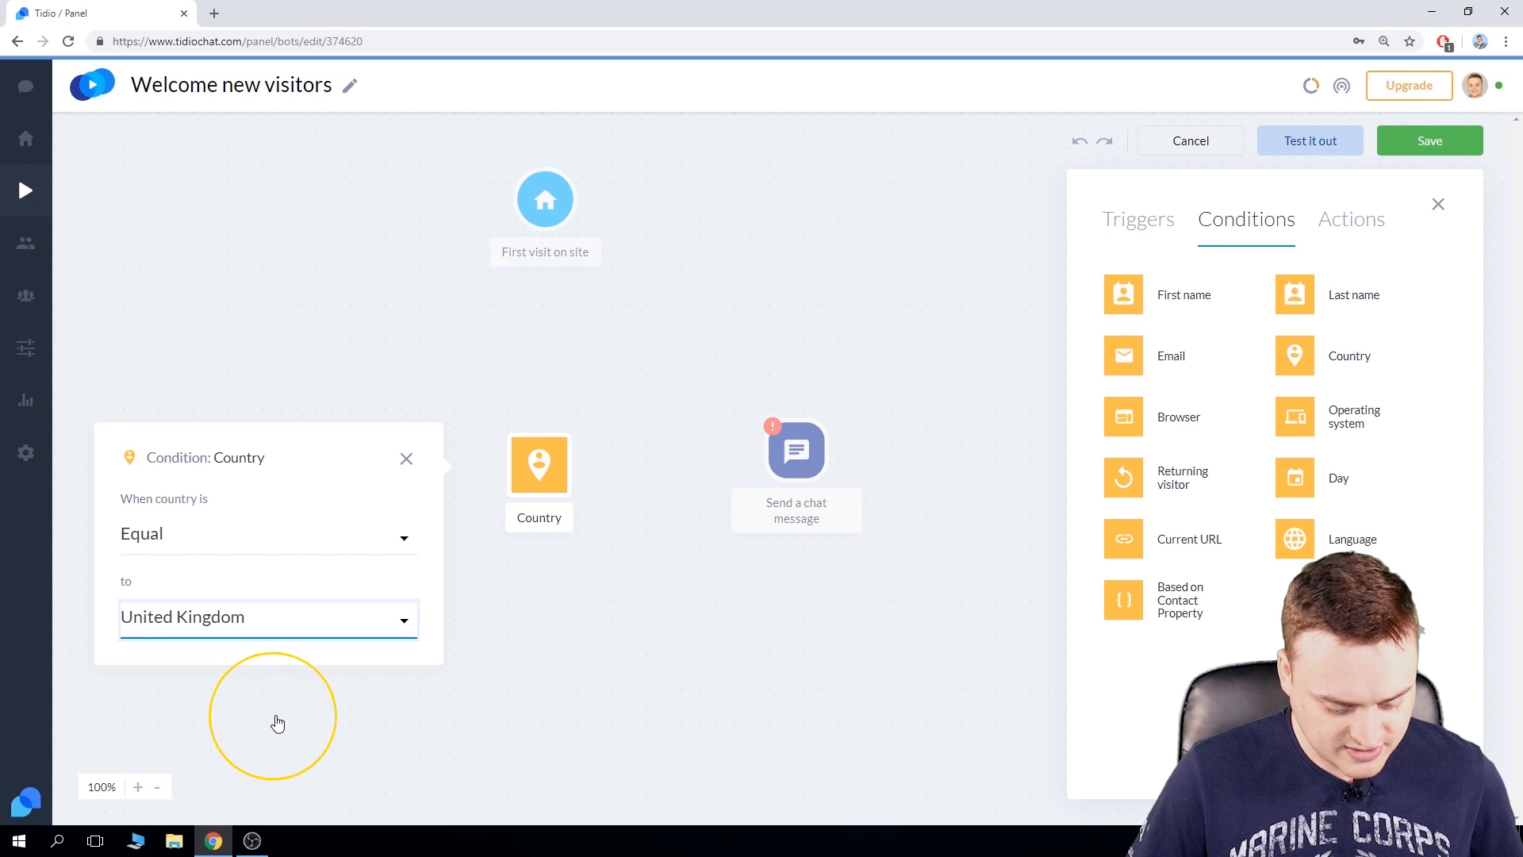
{"action": "left_click", "coordinate": [612, 618]}
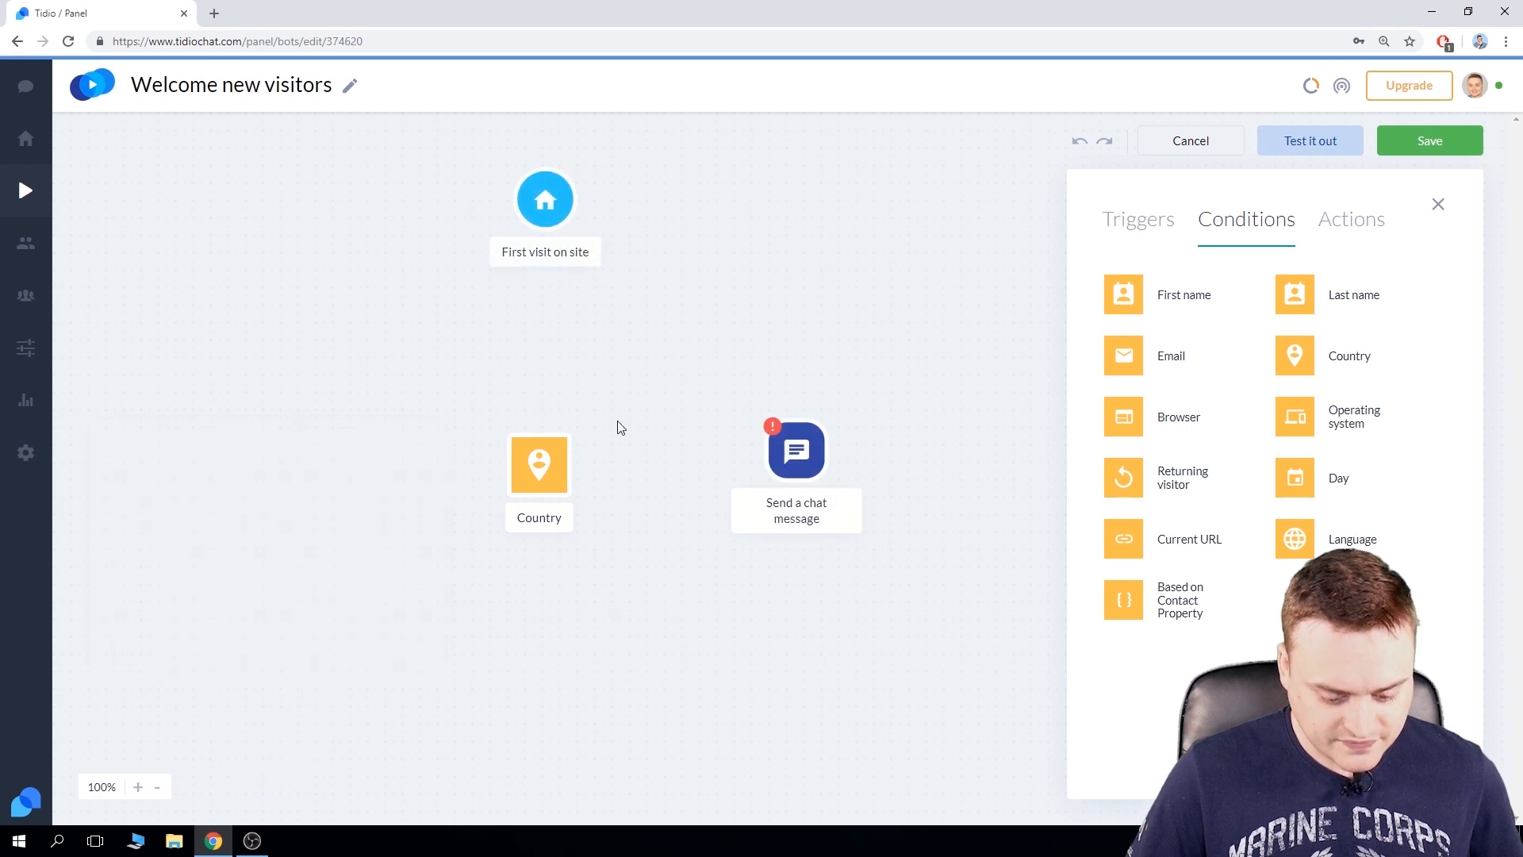
{"action": "mouse_move", "coordinate": [549, 203]}
{"action": "left_click_drag", "start_coordinate": [544, 243], "coordinate": [540, 415]}
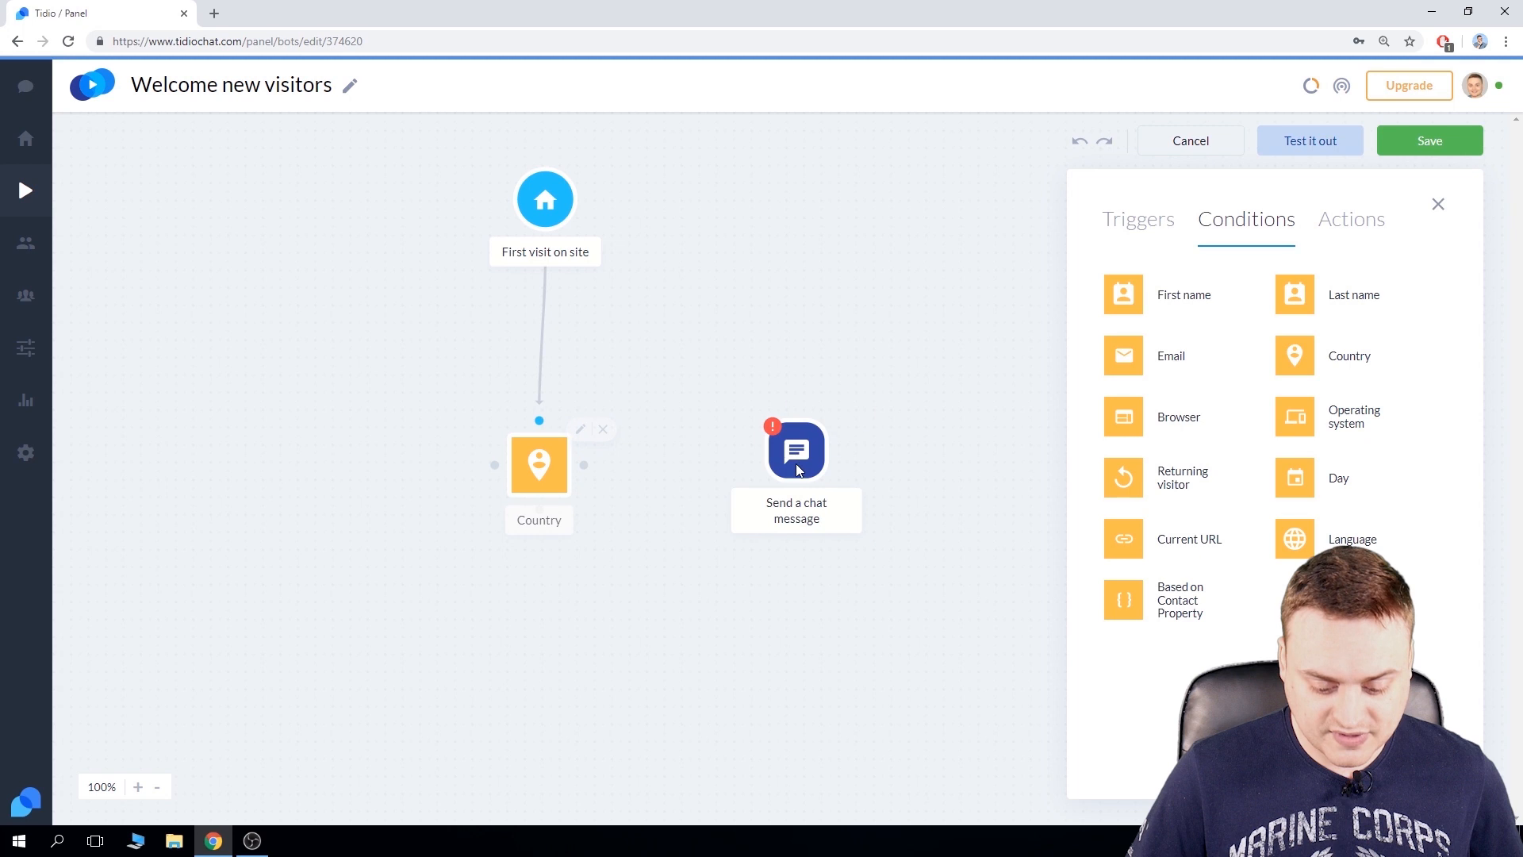
Step: Enter "How can I help you?" as the message of the Send a chat message action
{"action": "mouse_move", "coordinate": [796, 463]}
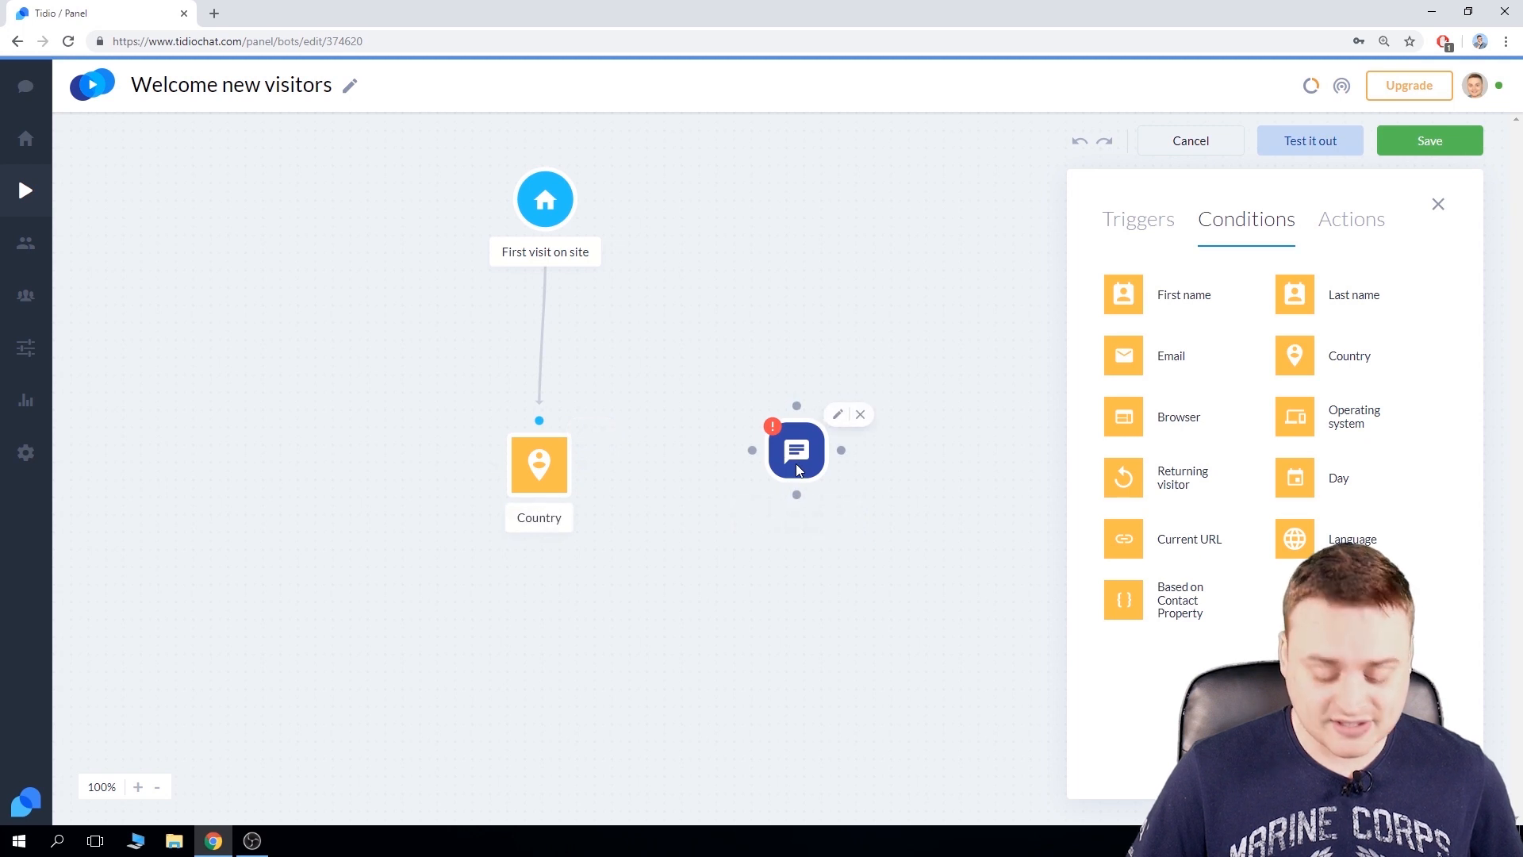
{"action": "left_click", "coordinate": [796, 463]}
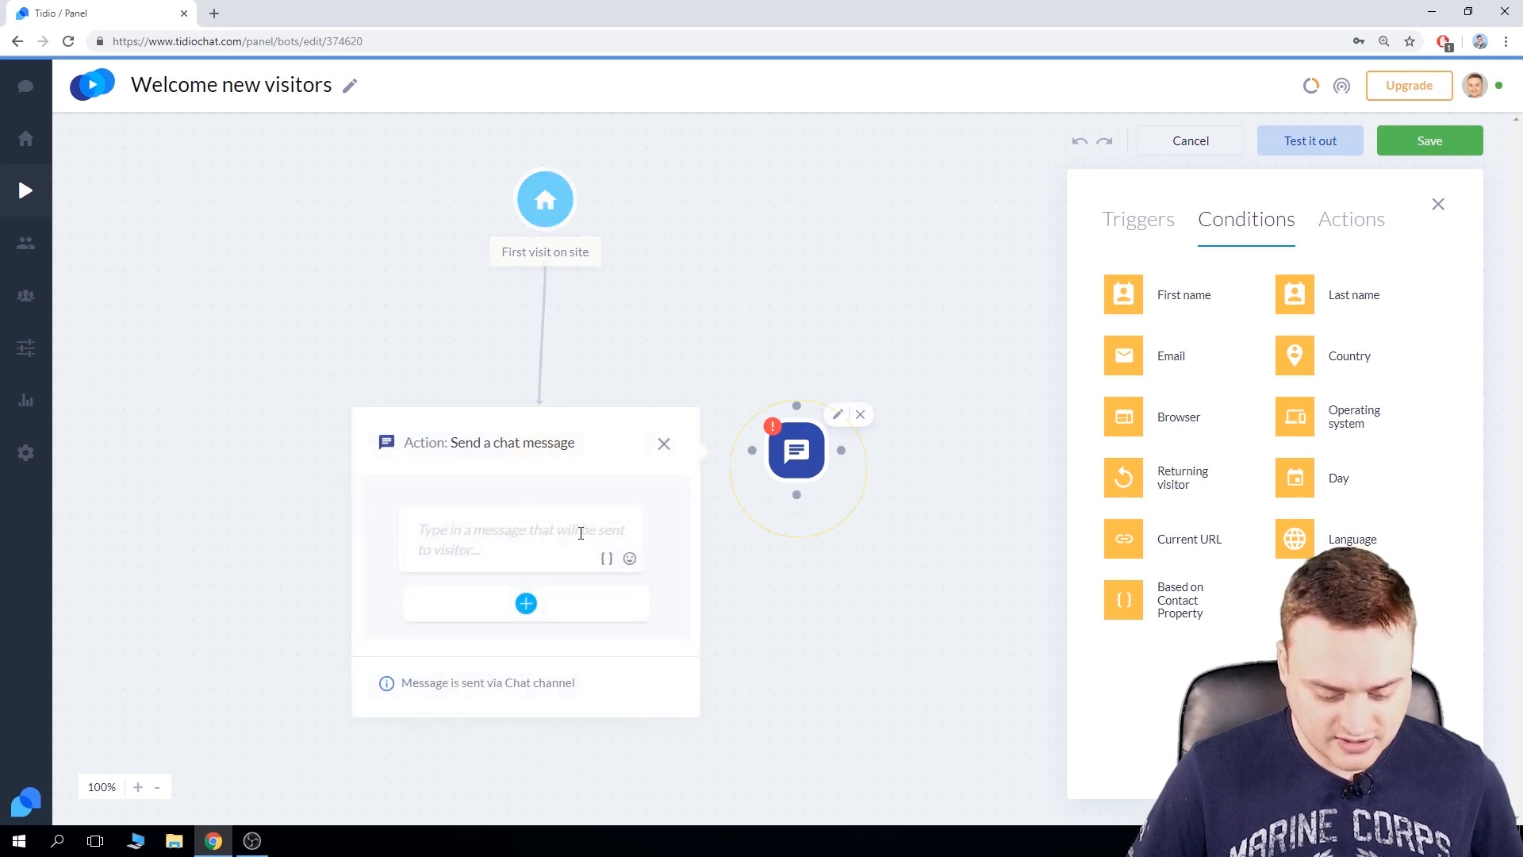
{"action": "type", "text": "How"}
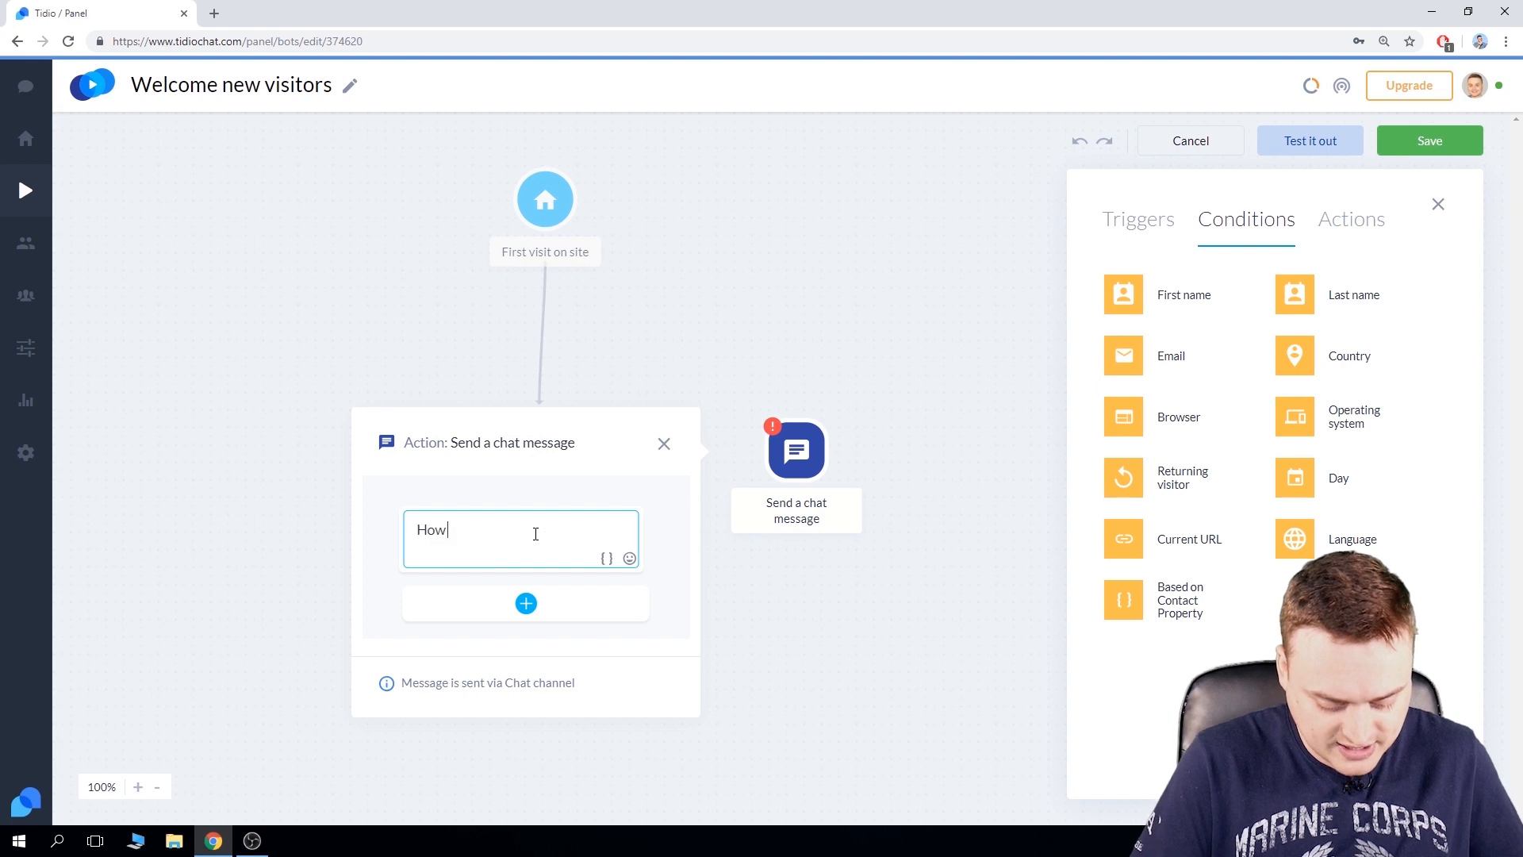
{"action": "type", "text": " can I help you?"}
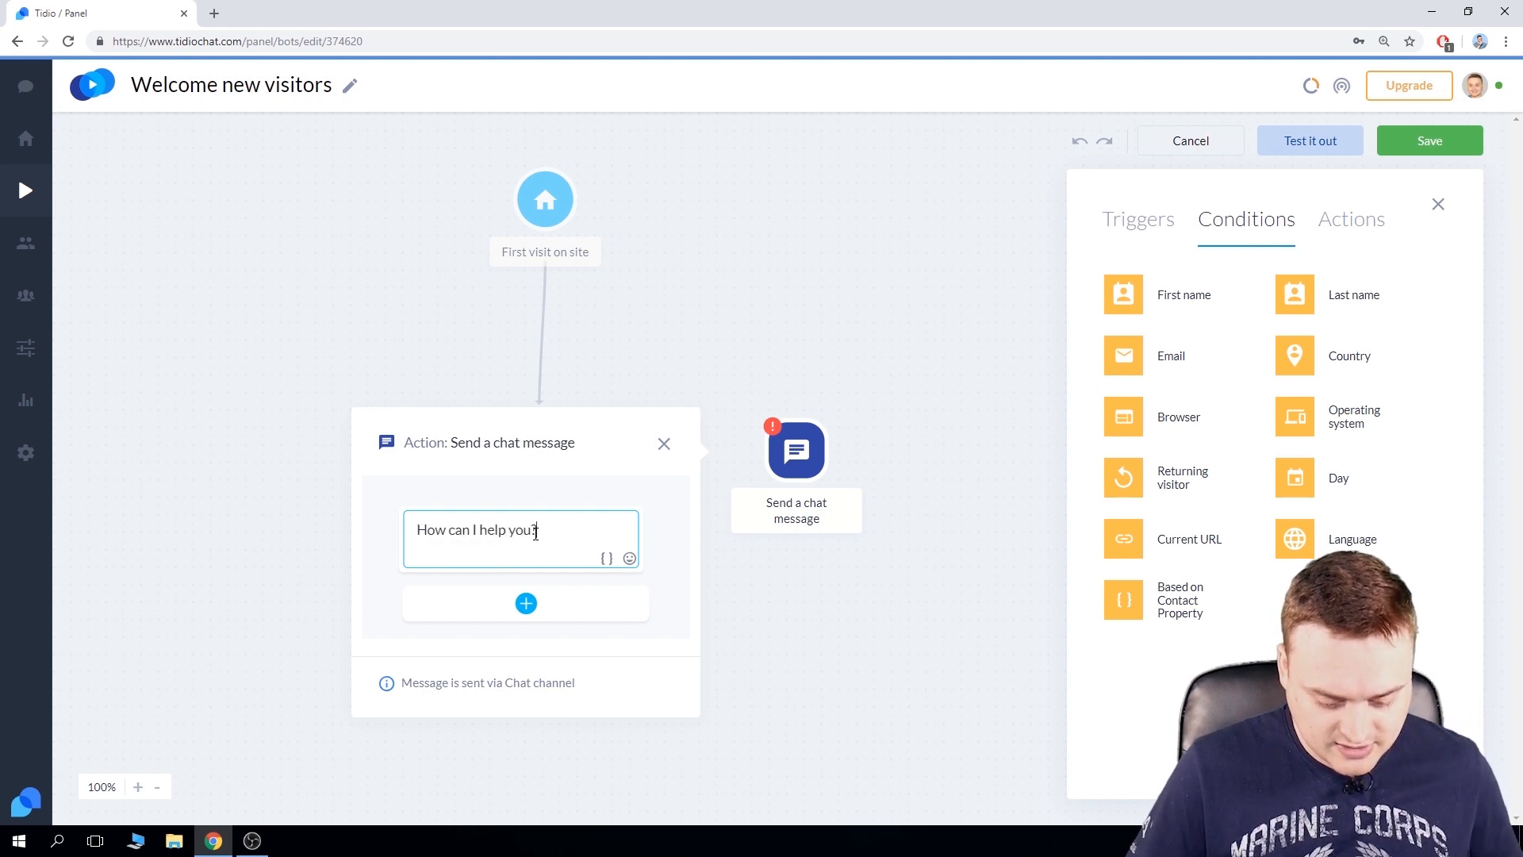
{"action": "left_click", "coordinate": [792, 583]}
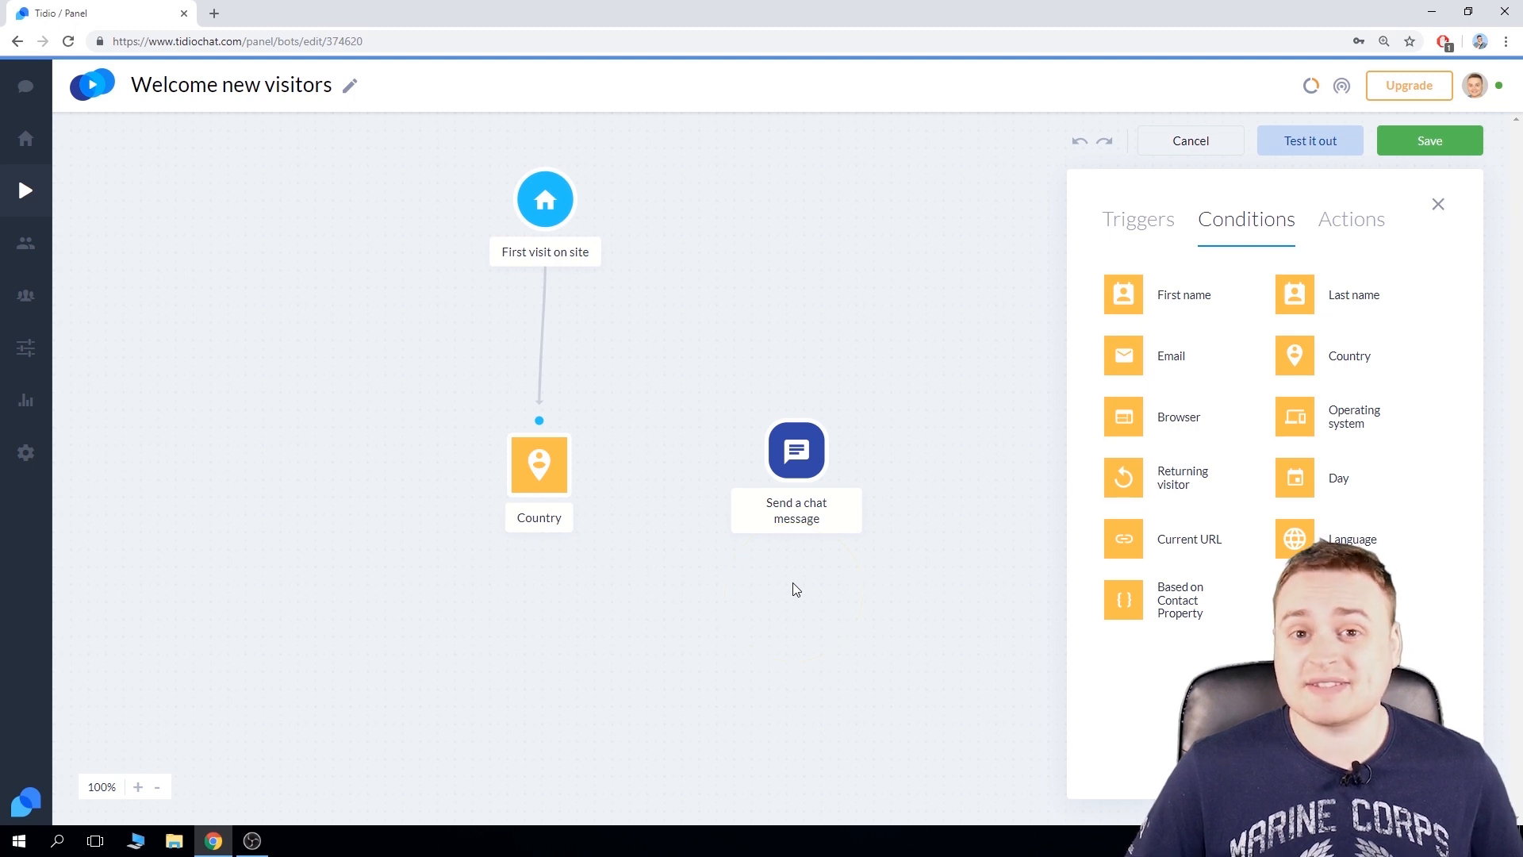
Step: Connect the Country condition to the Send a chat message action through its Yes branch
{"action": "mouse_move", "coordinate": [617, 485]}
{"action": "left_click_drag", "start_coordinate": [583, 465], "coordinate": [748, 456]}
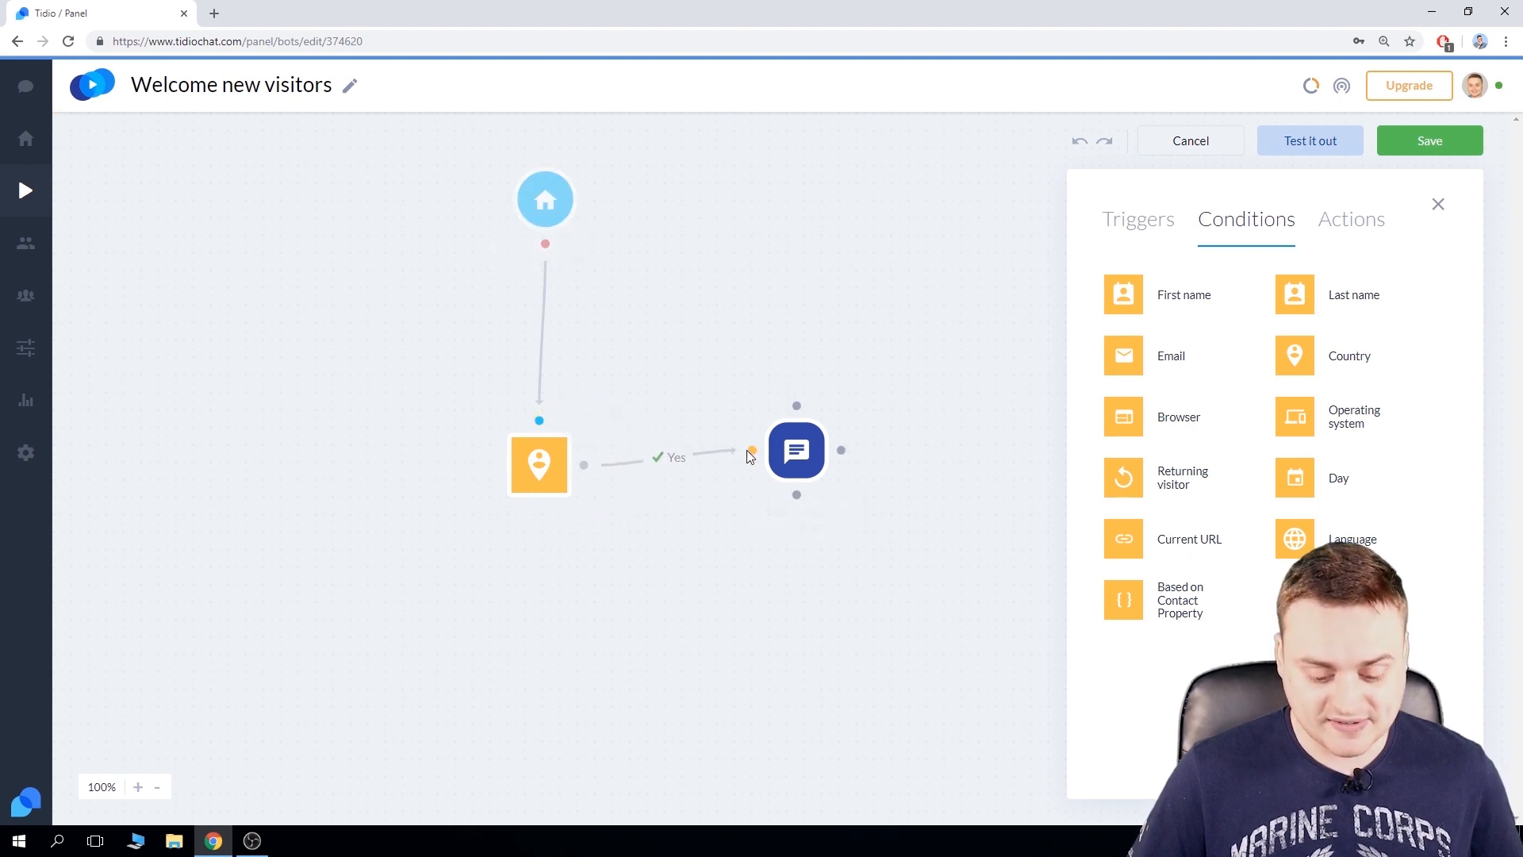
{"action": "left_click_drag", "start_coordinate": [748, 456], "coordinate": [747, 452]}
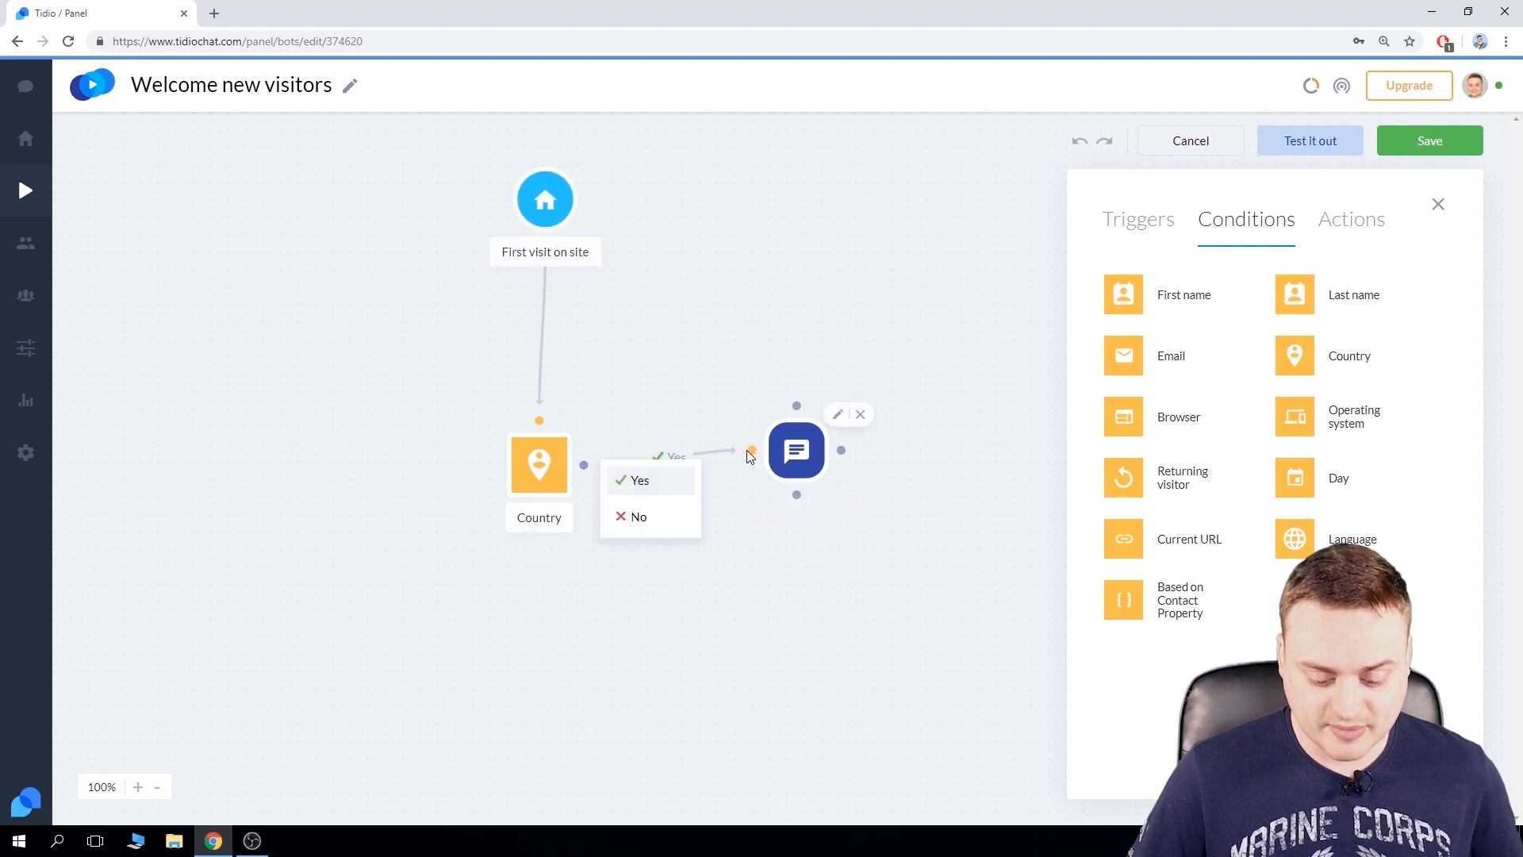
{"action": "left_click", "coordinate": [672, 480]}
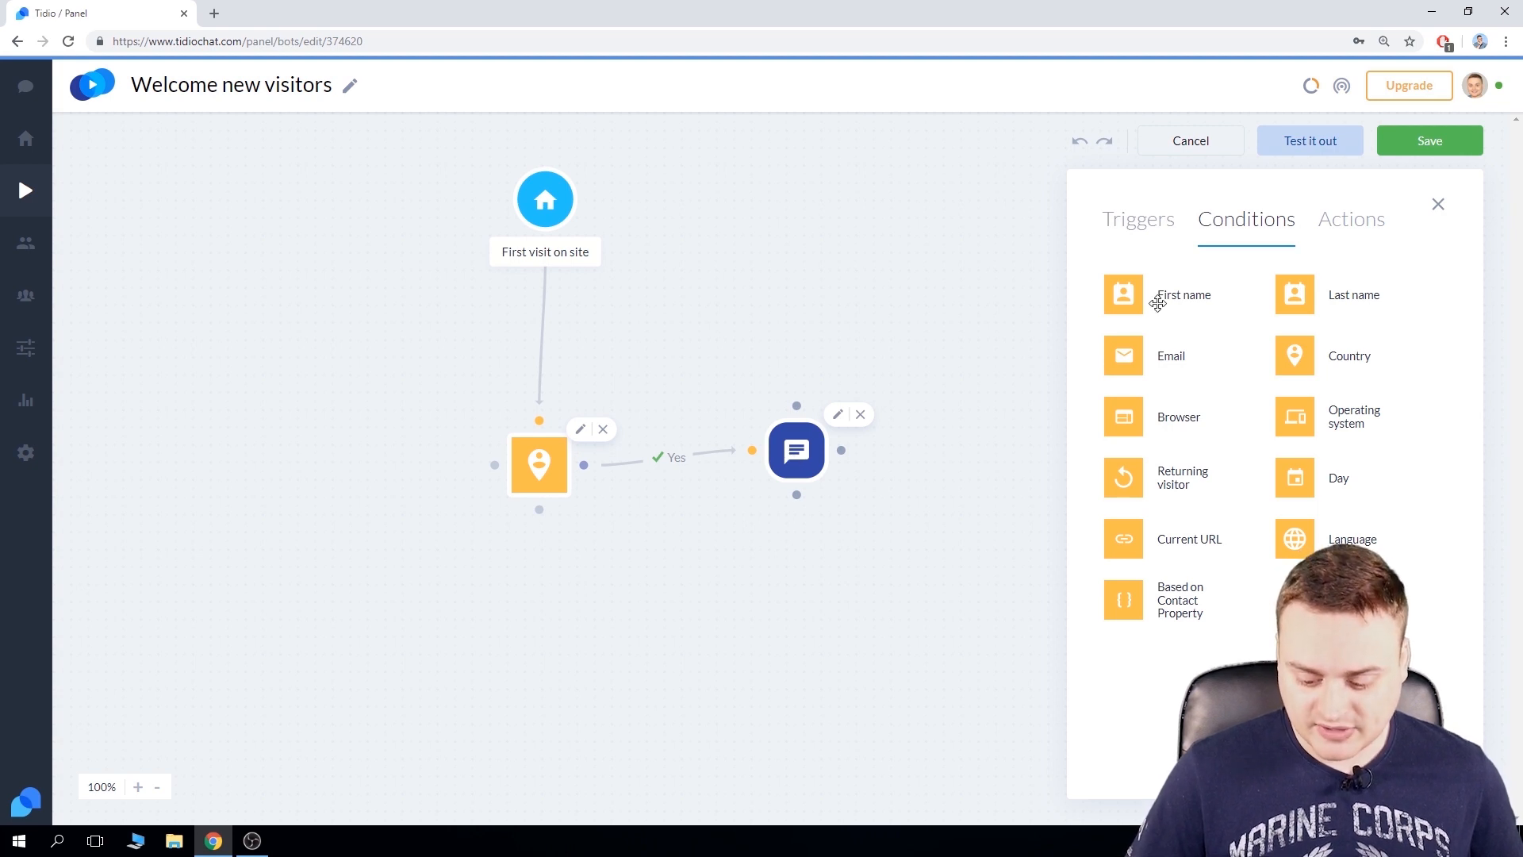
Step: Add a second Country condition equal to France below the first, and link the first condition's No branch to it
{"action": "left_click_drag", "start_coordinate": [1291, 361], "coordinate": [538, 632]}
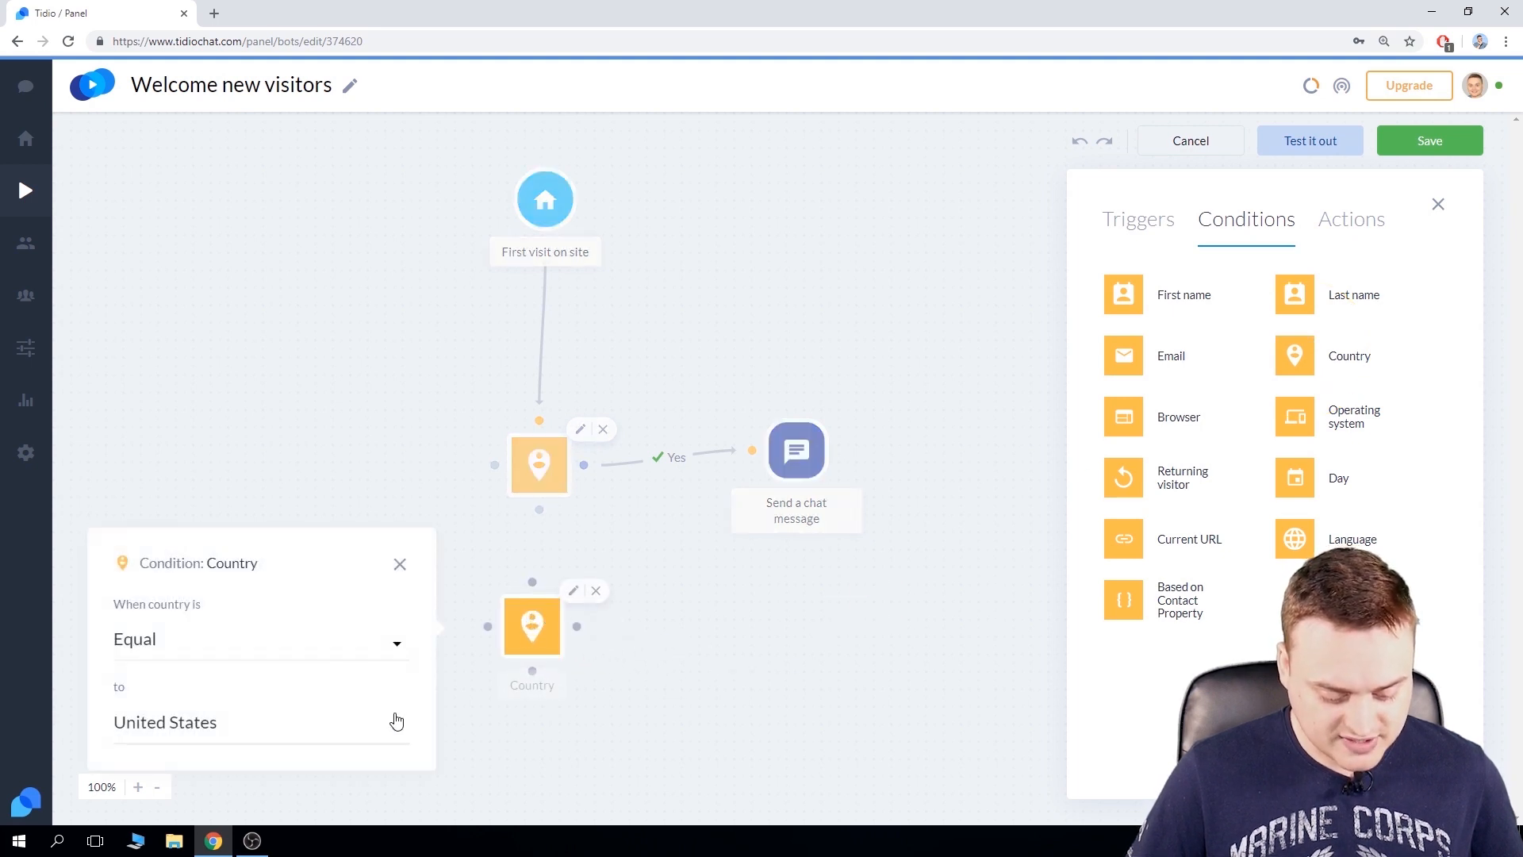
{"action": "left_click", "coordinate": [398, 719]}
{"action": "scroll", "coordinate": [318, 809], "scroll_direction": "down", "scroll_amount": 5}
{"action": "left_click", "coordinate": [318, 809]}
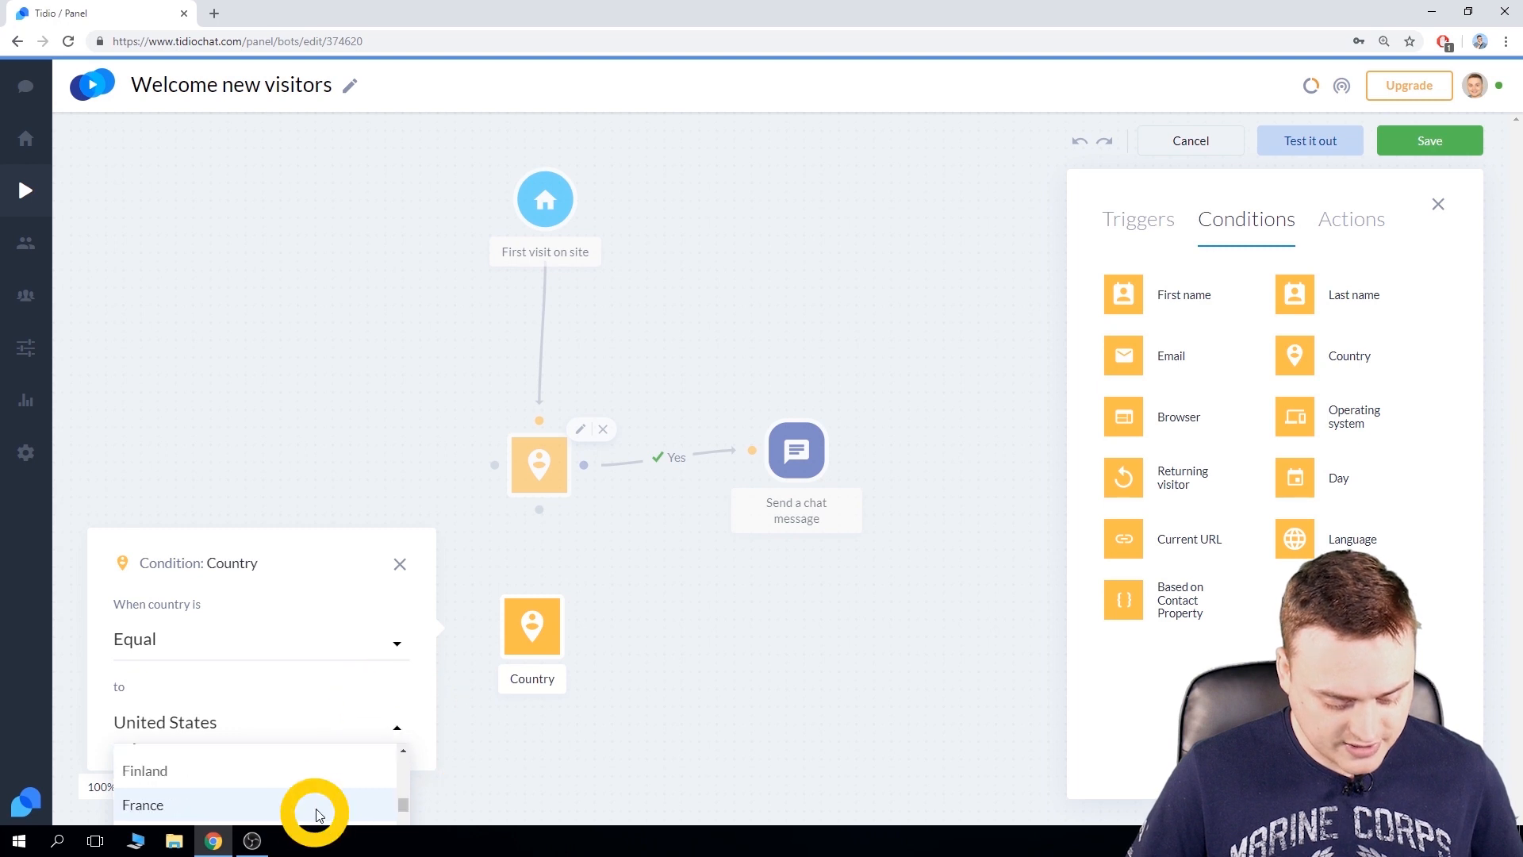
{"action": "left_click", "coordinate": [635, 733]}
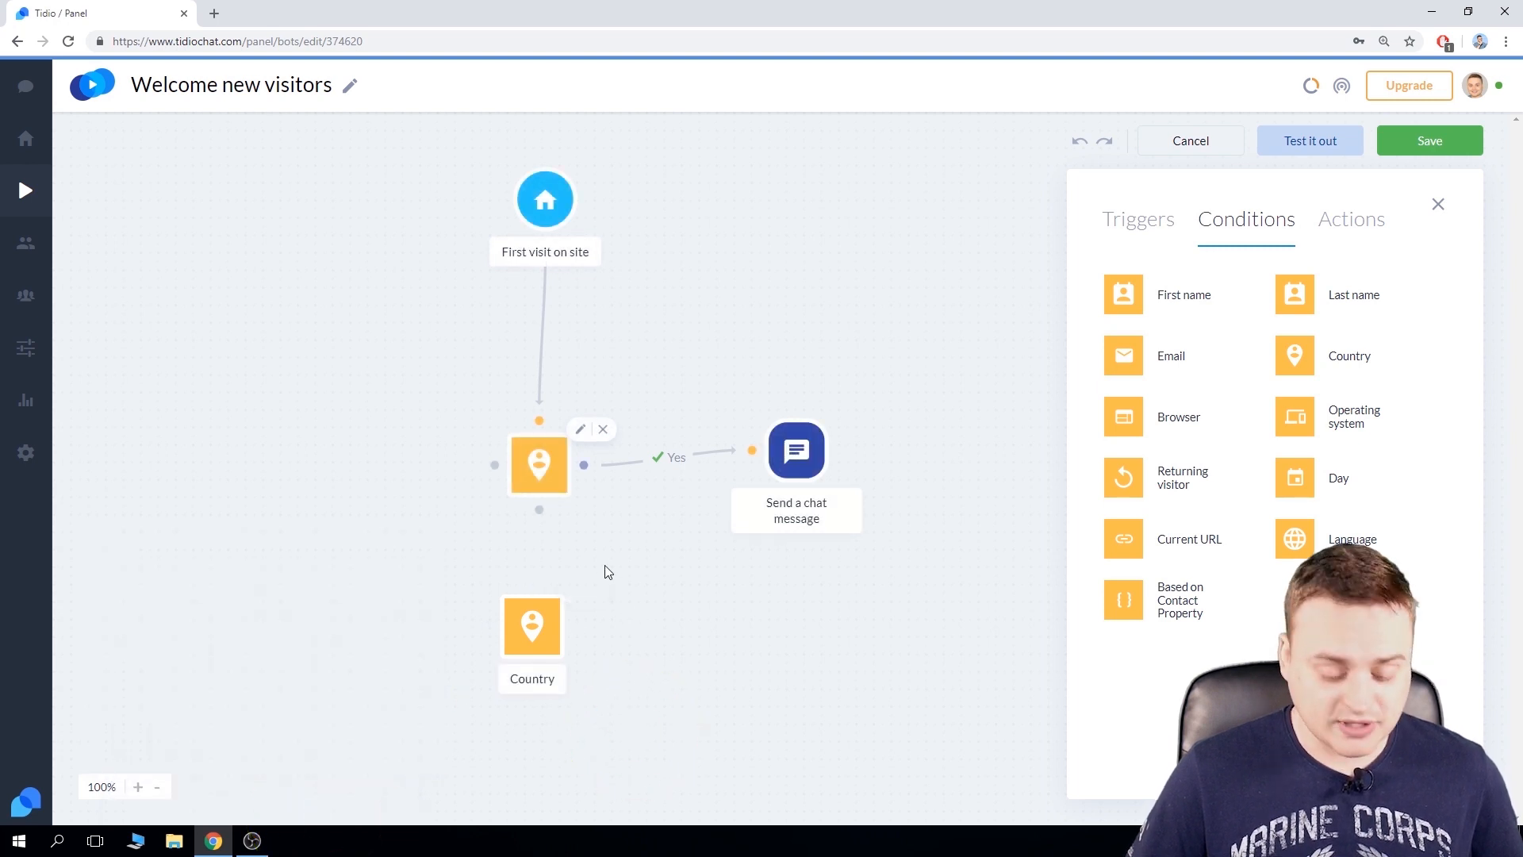
{"action": "left_click_drag", "start_coordinate": [539, 510], "coordinate": [532, 586]}
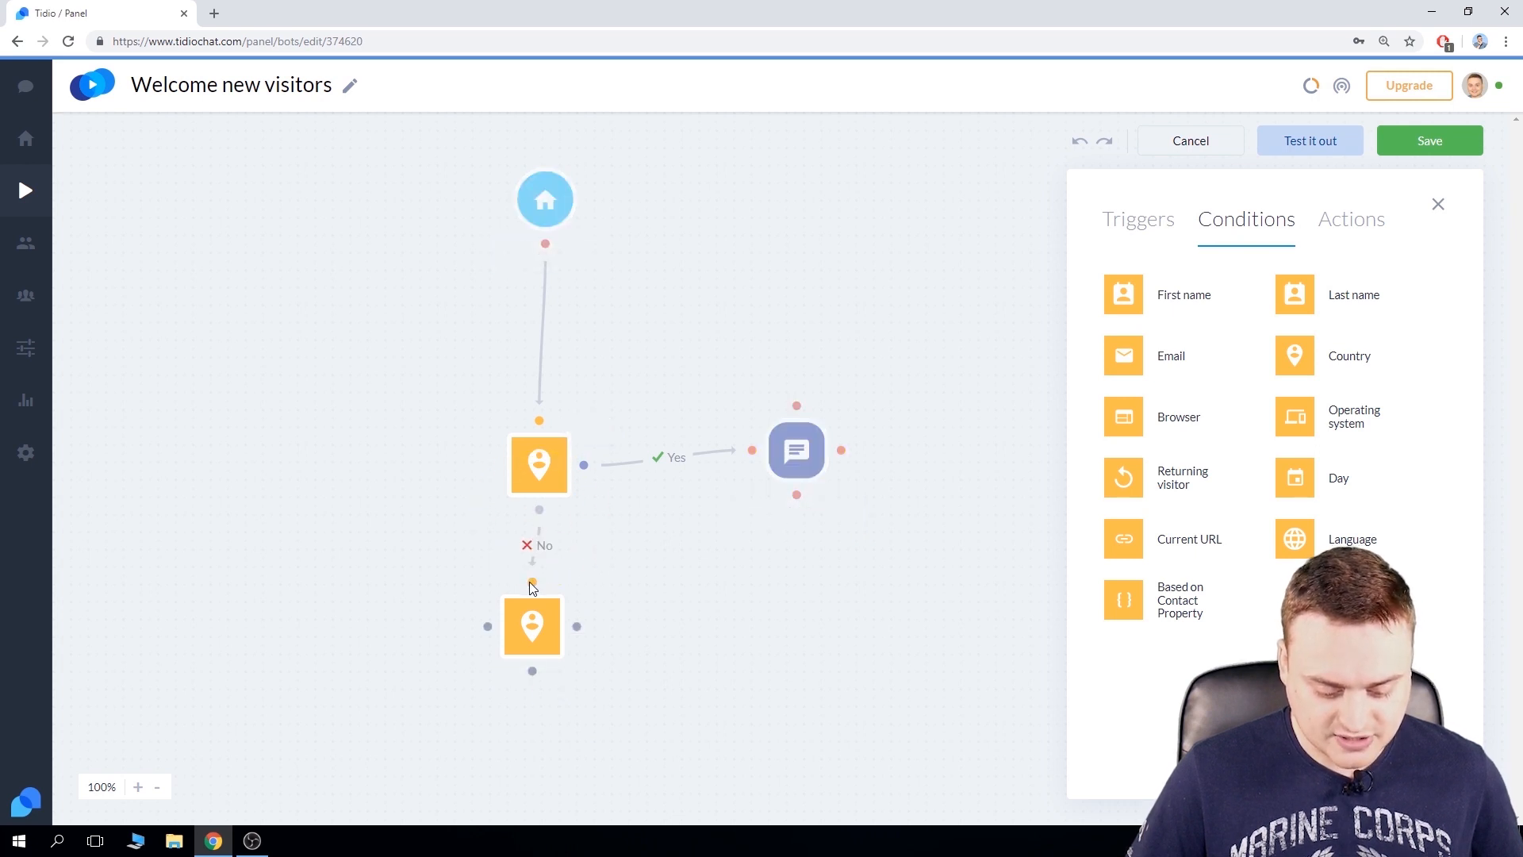
{"action": "left_click_drag", "start_coordinate": [522, 635], "coordinate": [527, 647]}
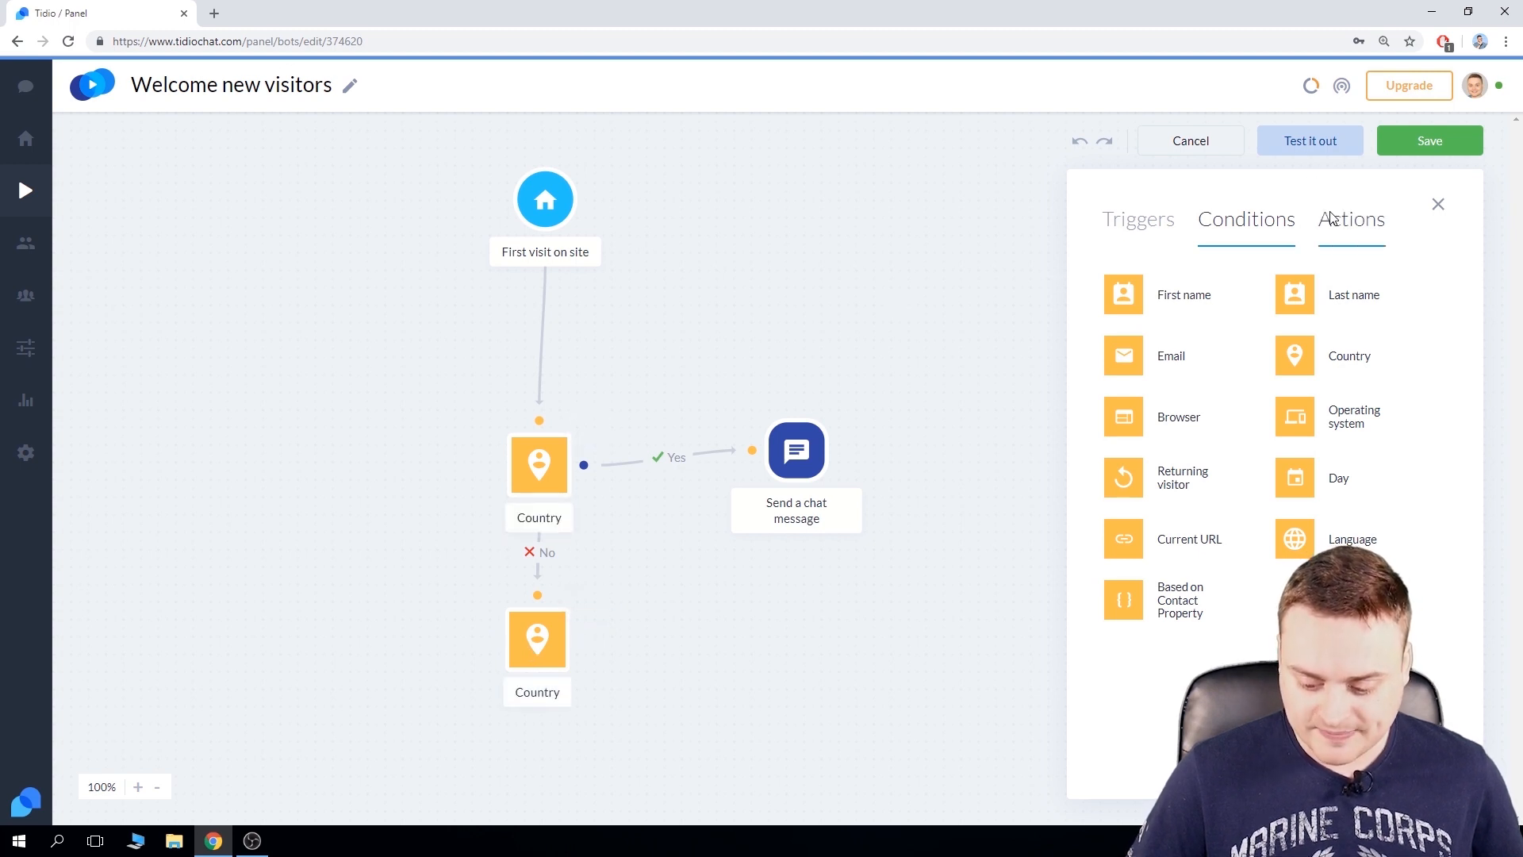
Step: Place another Send a chat message action beside the second Country condition, with the message "Bonjour"
{"action": "left_click", "coordinate": [1348, 219]}
{"action": "left_click_drag", "start_coordinate": [1111, 290], "coordinate": [211, 644]}
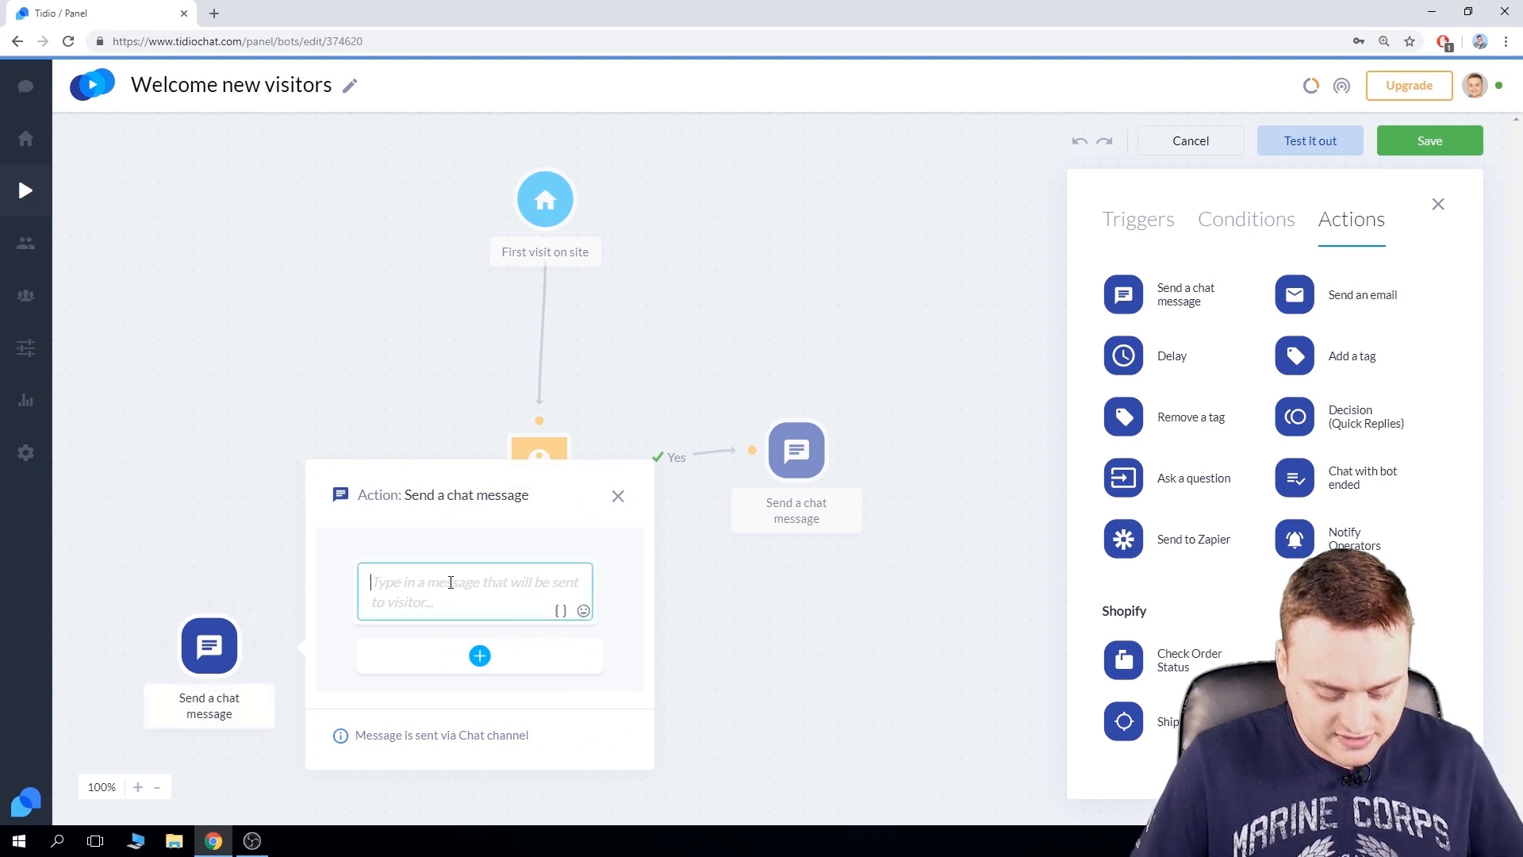
{"action": "type", "text": "Bonjour"}
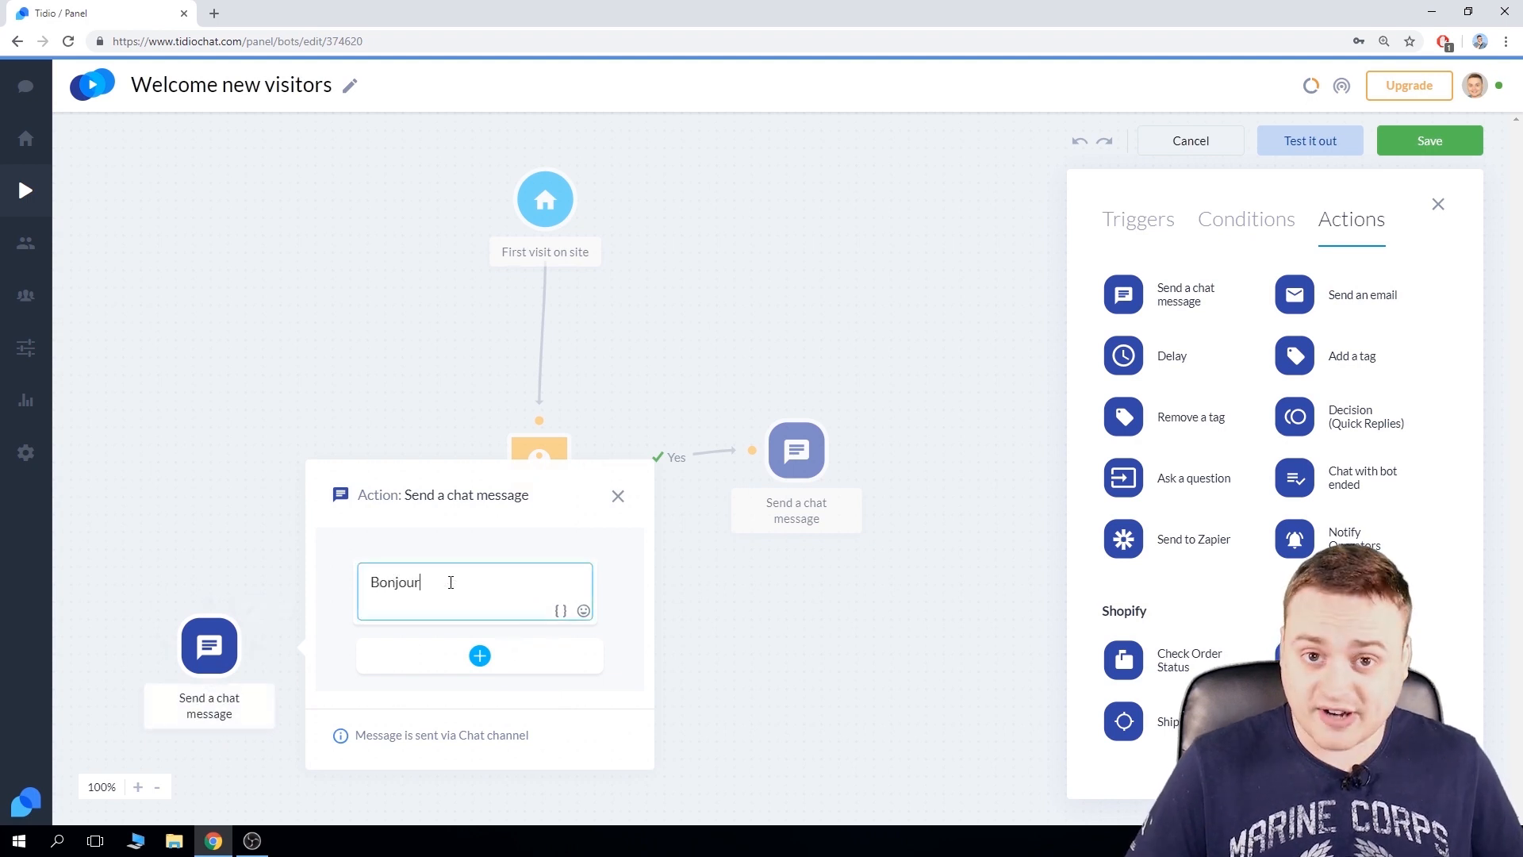
Step: Link the second Country condition's Yes branch to the "Bonjour" message and its No branch to the "How can I help you?" message
{"action": "left_click", "coordinate": [759, 671]}
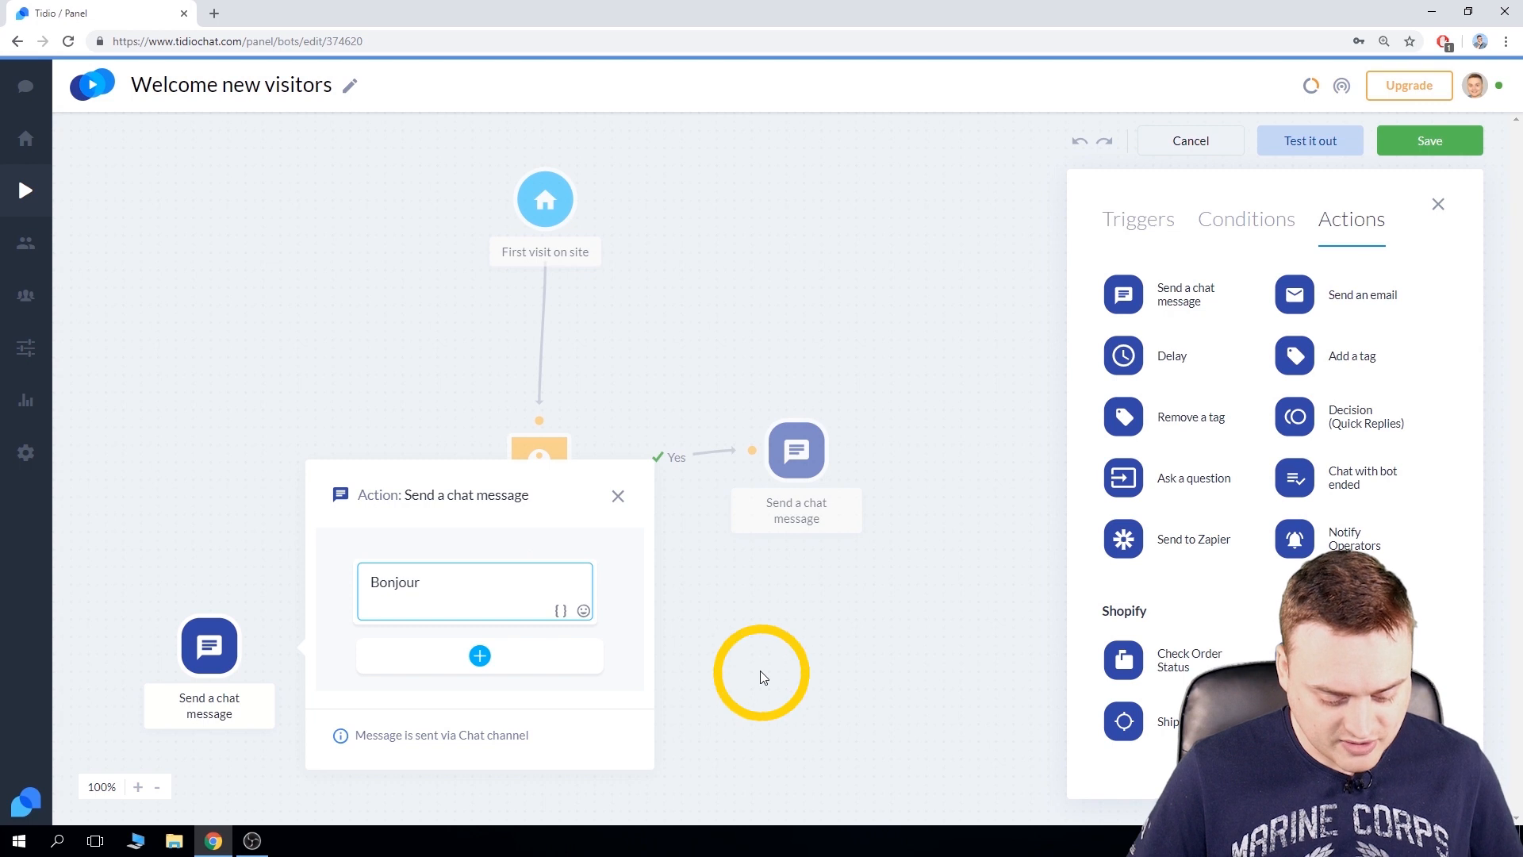
{"action": "left_click_drag", "start_coordinate": [496, 639], "coordinate": [264, 649]}
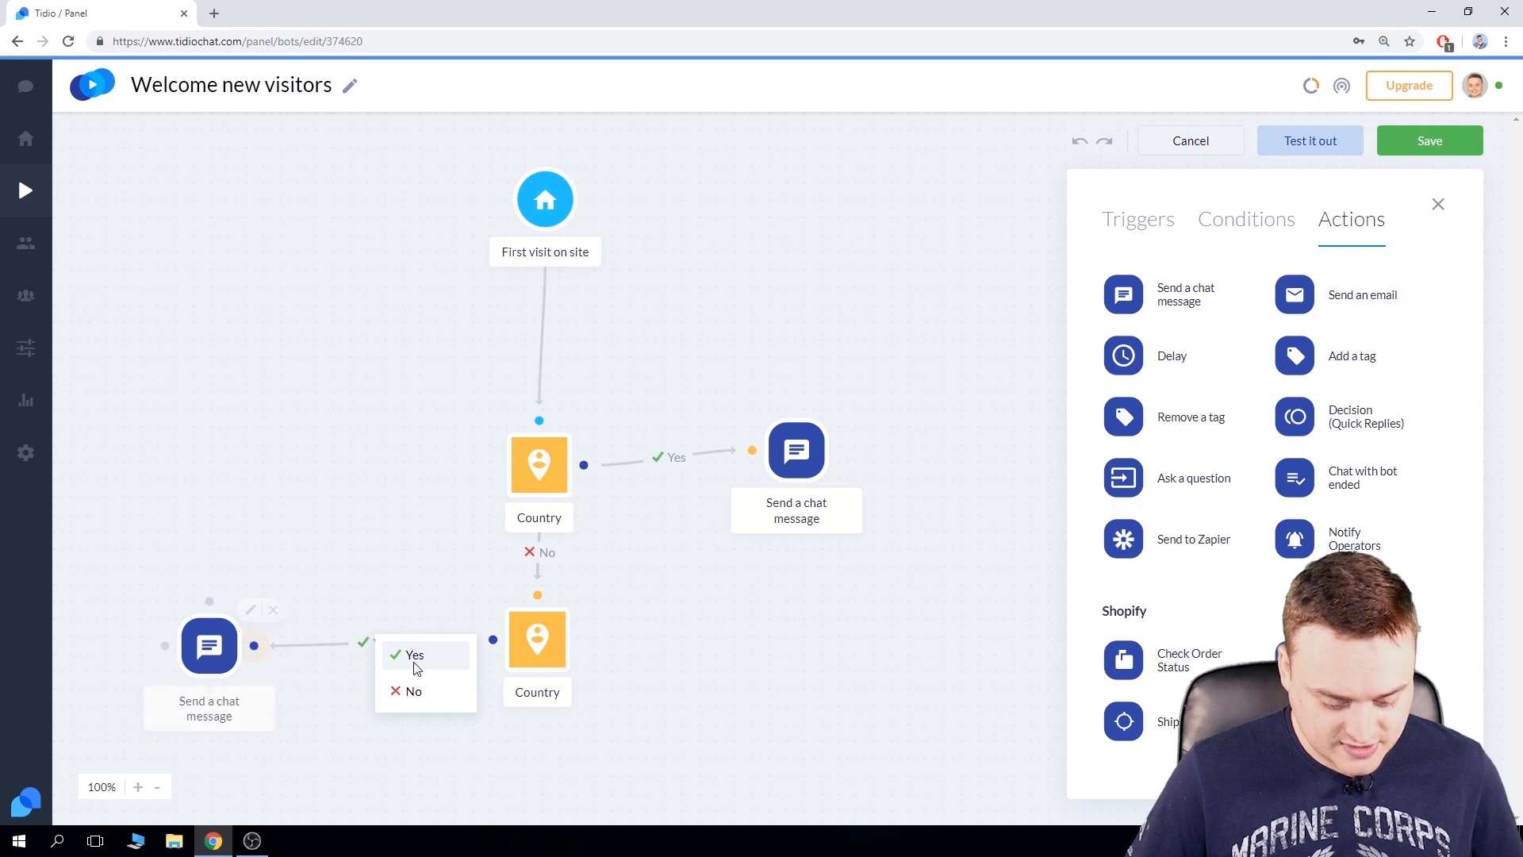
{"action": "left_click", "coordinate": [415, 656]}
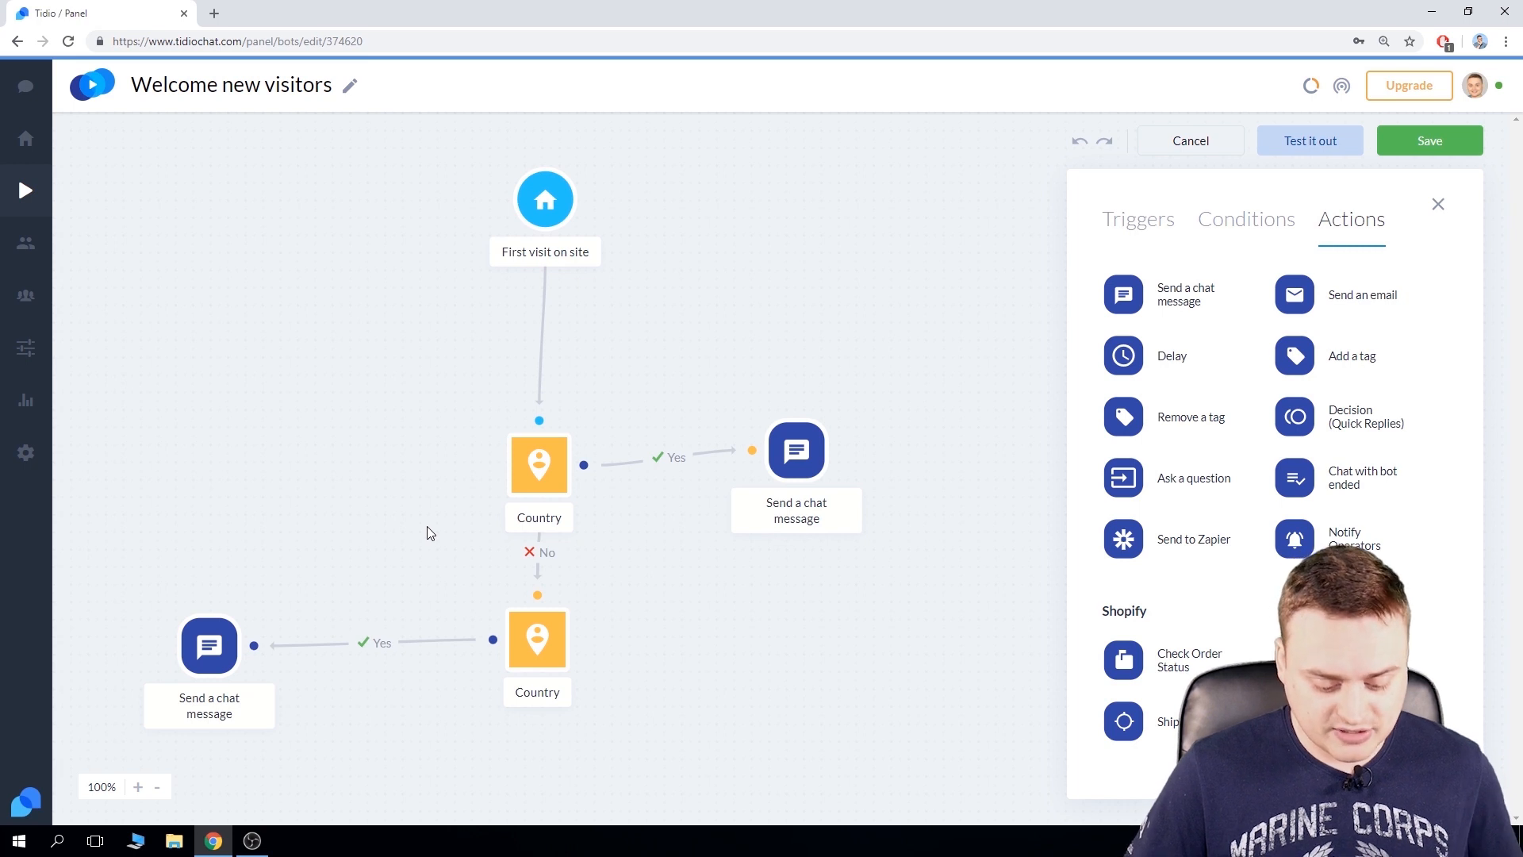
{"action": "left_click_drag", "start_coordinate": [582, 642], "coordinate": [584, 647]}
{"action": "left_click_drag", "start_coordinate": [677, 648], "coordinate": [797, 504]}
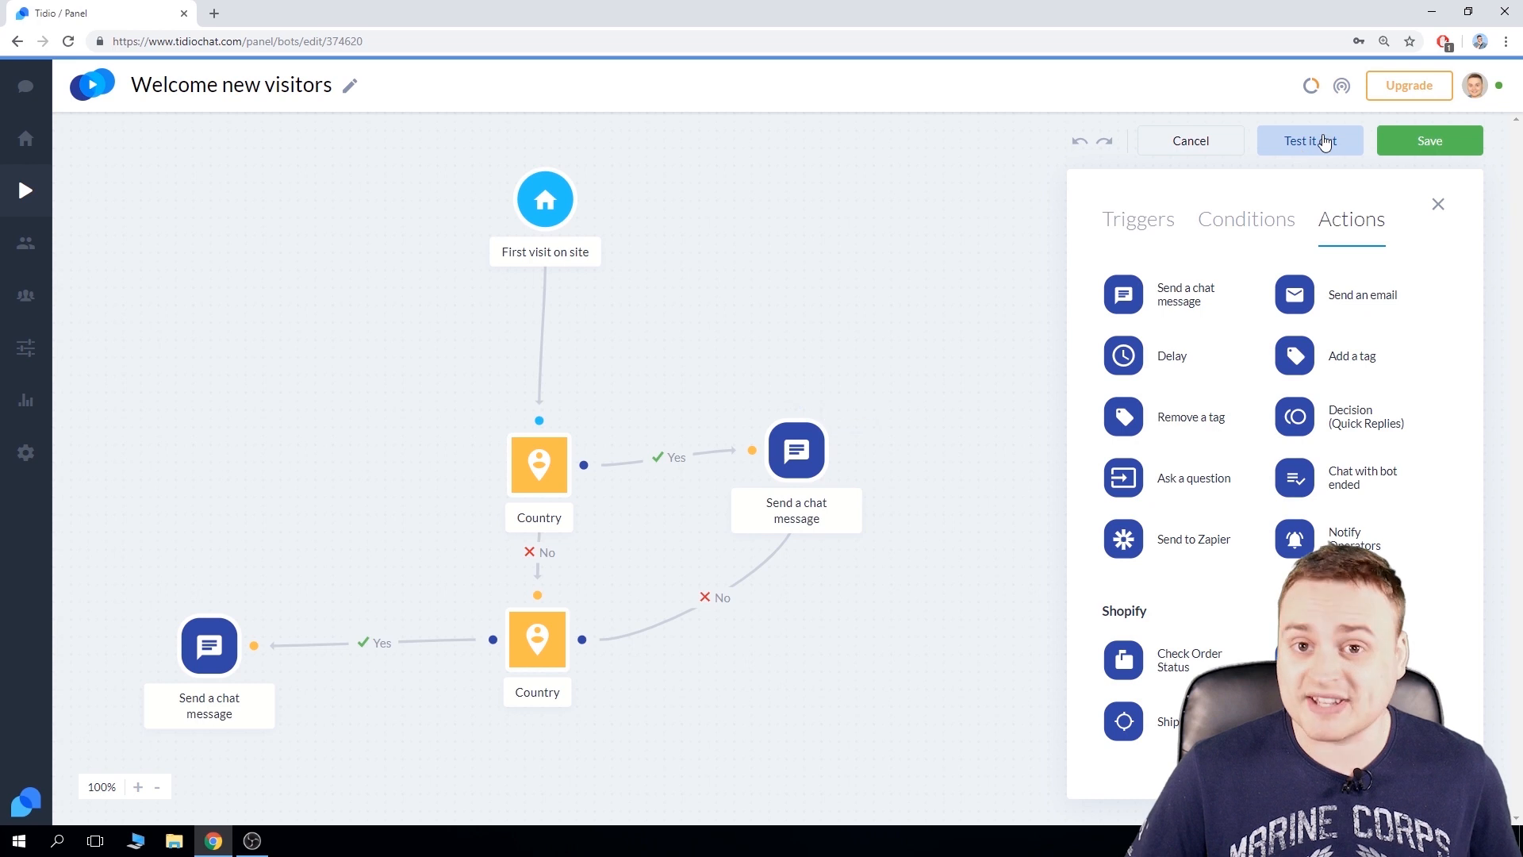
Step: Test the bot in the sandbox chat to check its welcome message, and close the test window
{"action": "left_click", "coordinate": [1323, 141]}
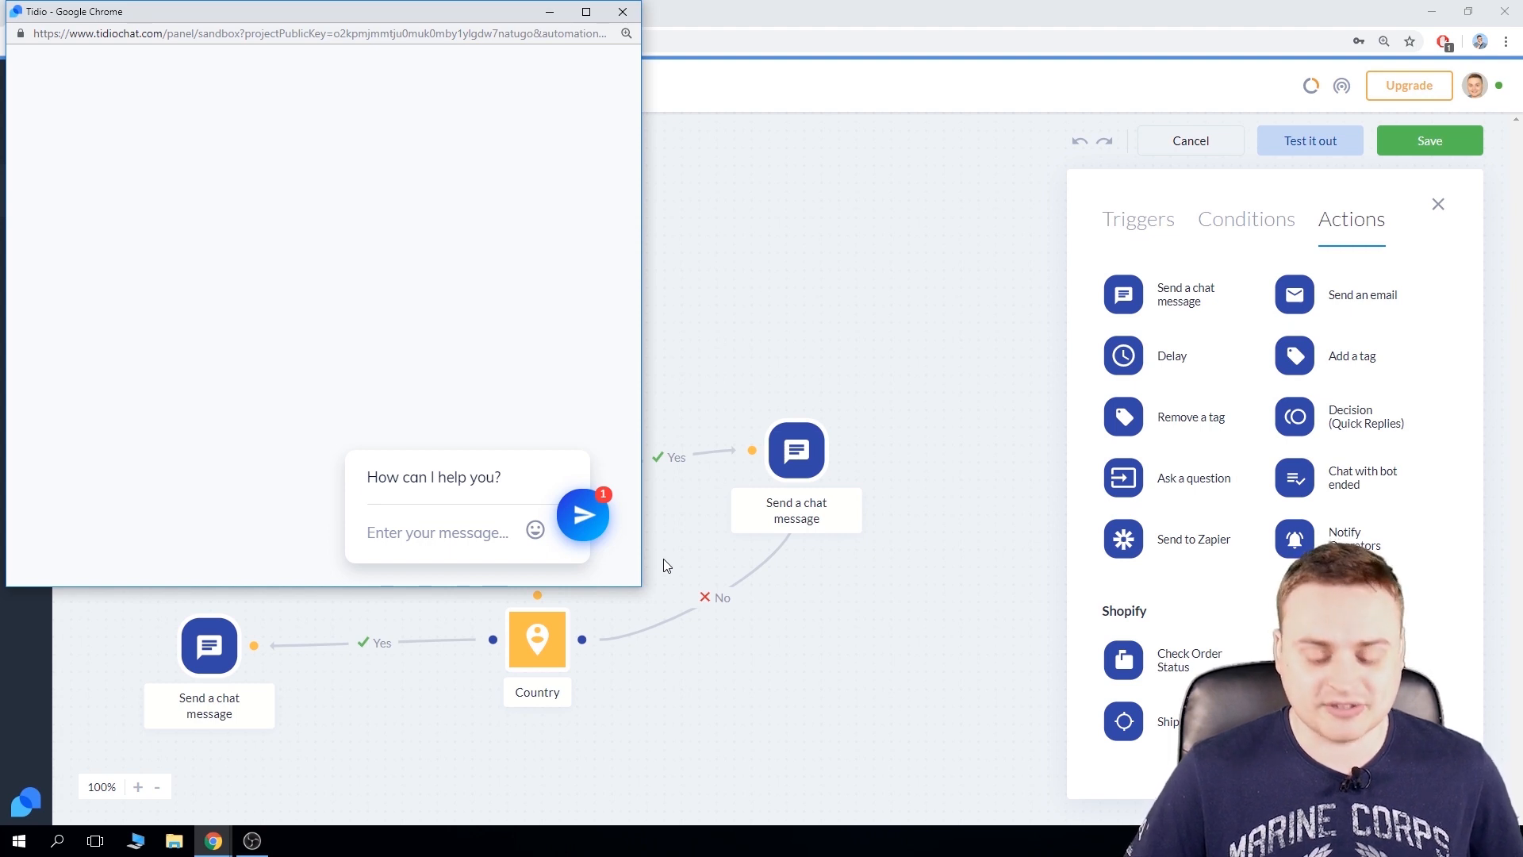
{"action": "left_click", "coordinate": [622, 13]}
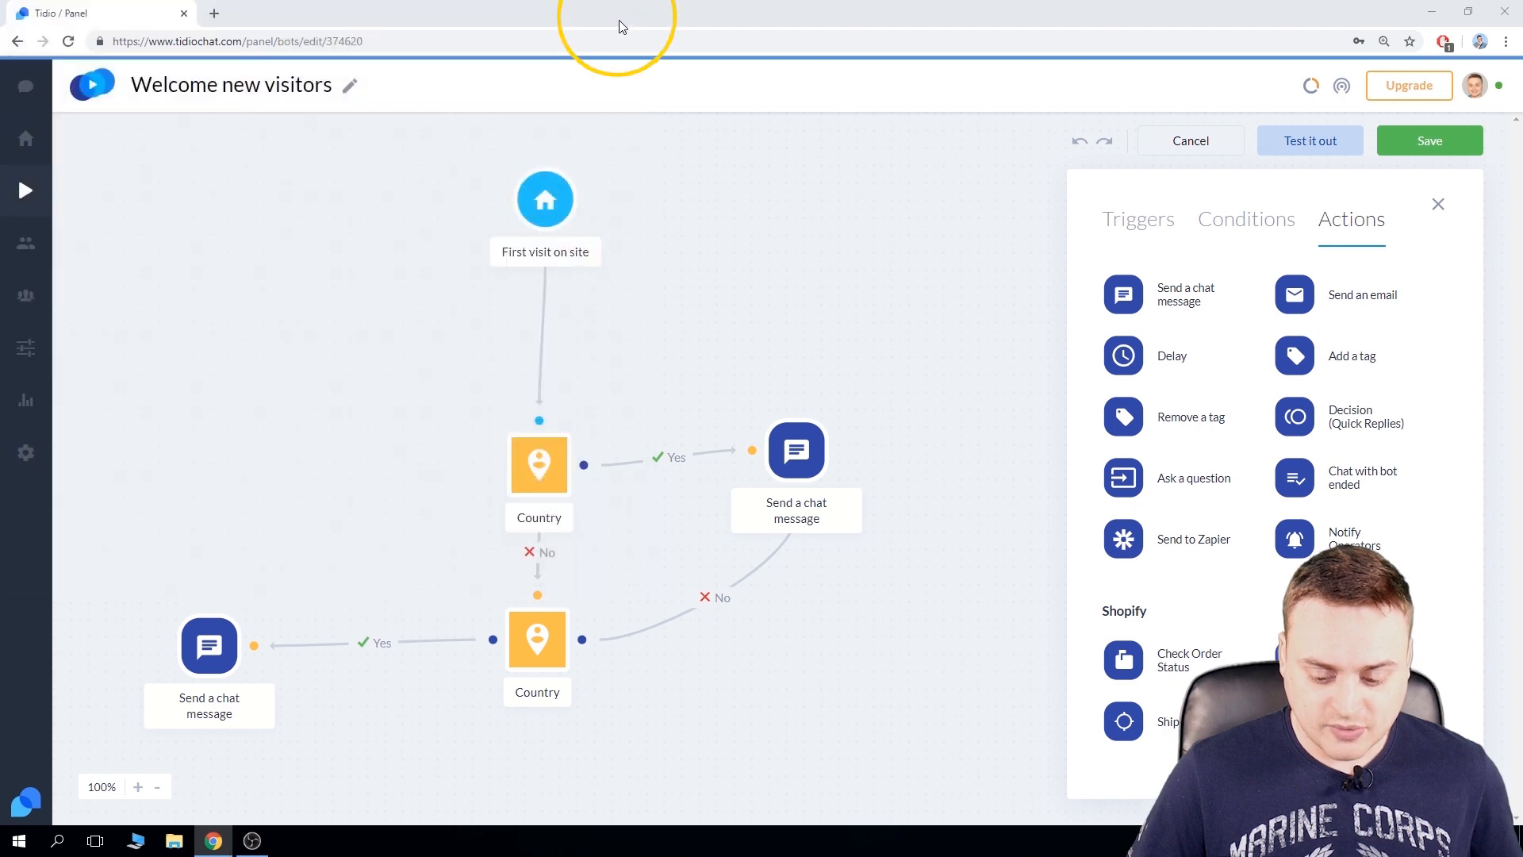
Step: Start saving the "Welcome new visitors" bot
{"action": "left_click", "coordinate": [1418, 142]}
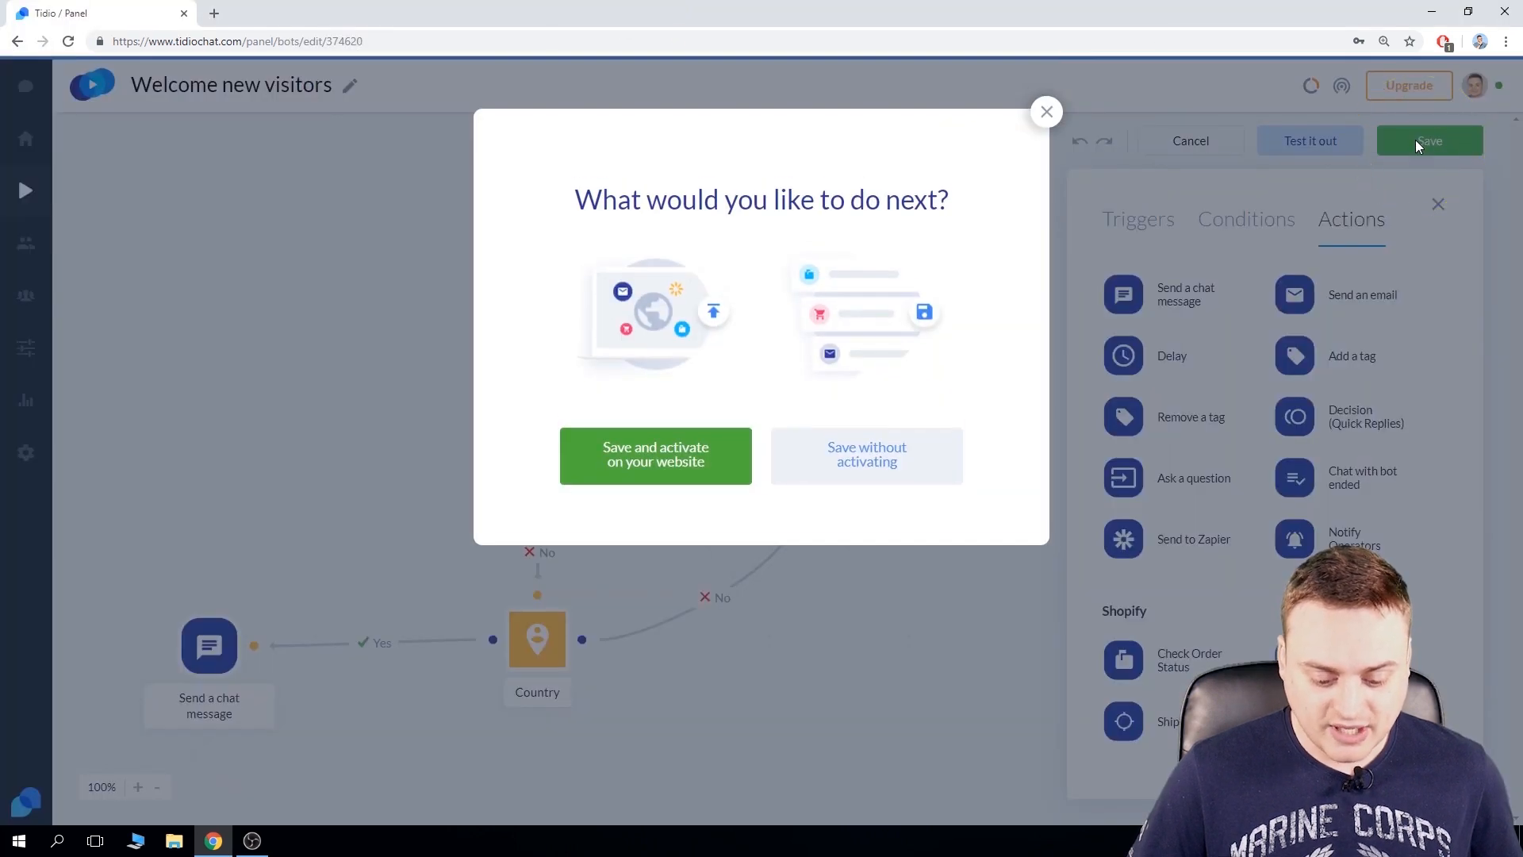